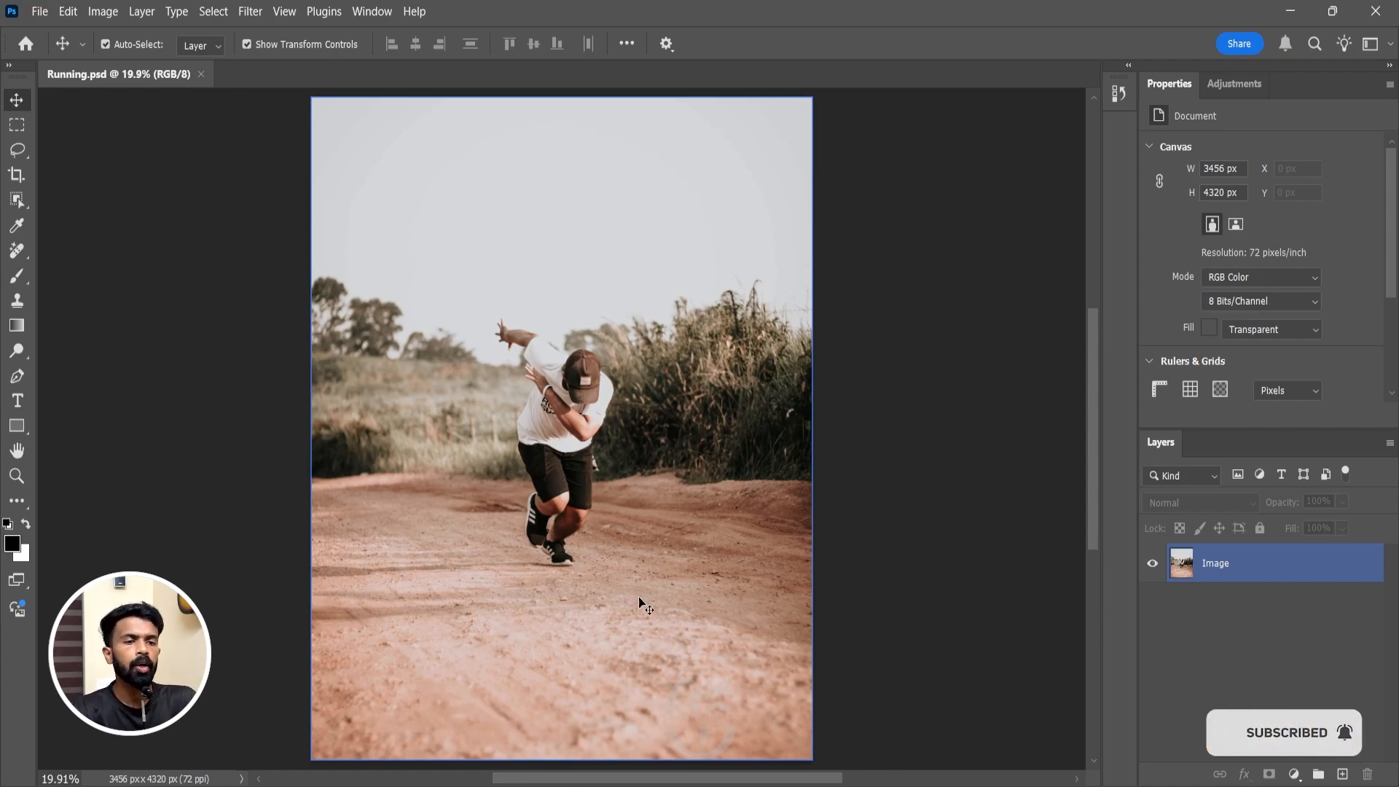
Duplicate the Image layer, then hide the copy and select the original layer.
click(911, 621)
click(1233, 574)
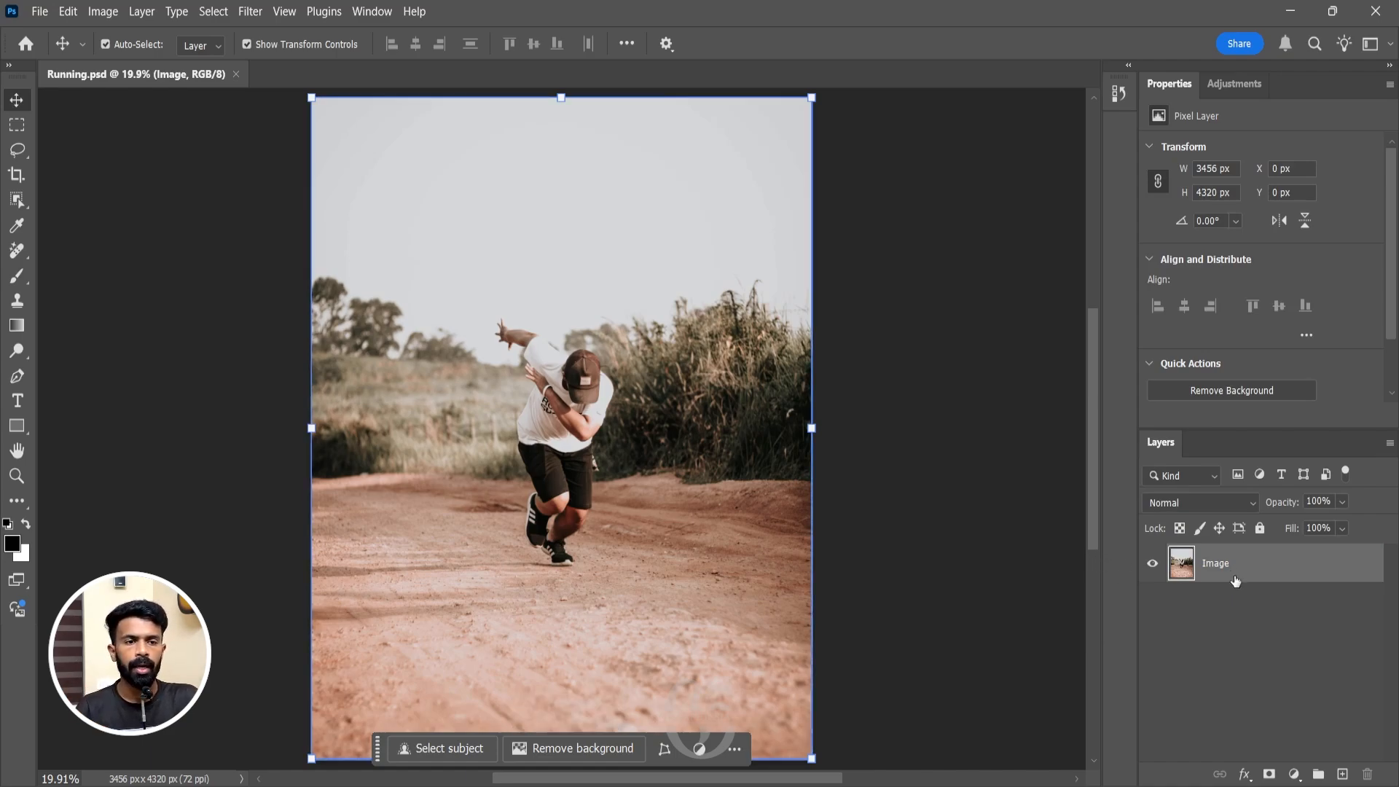
drag(1253, 568, 1342, 774)
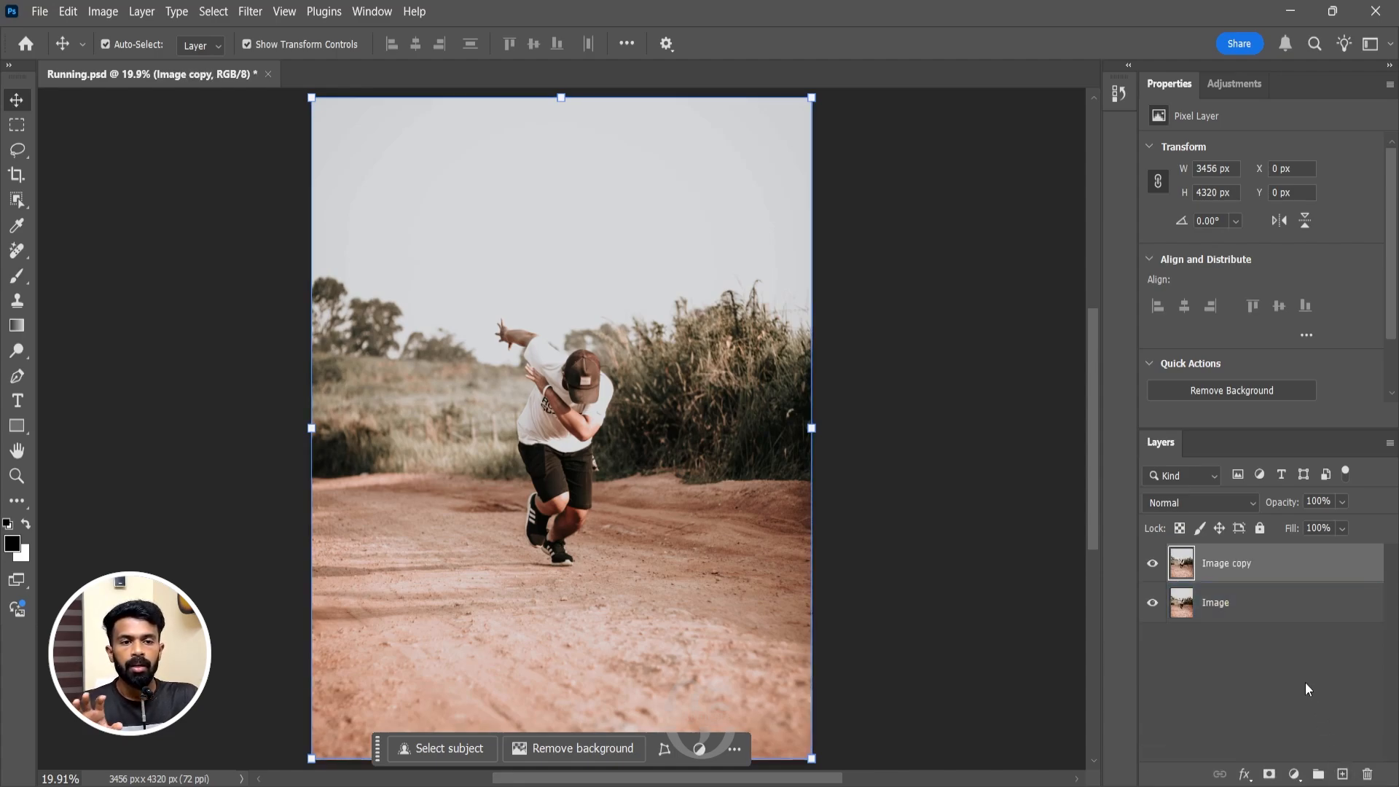
click(1224, 607)
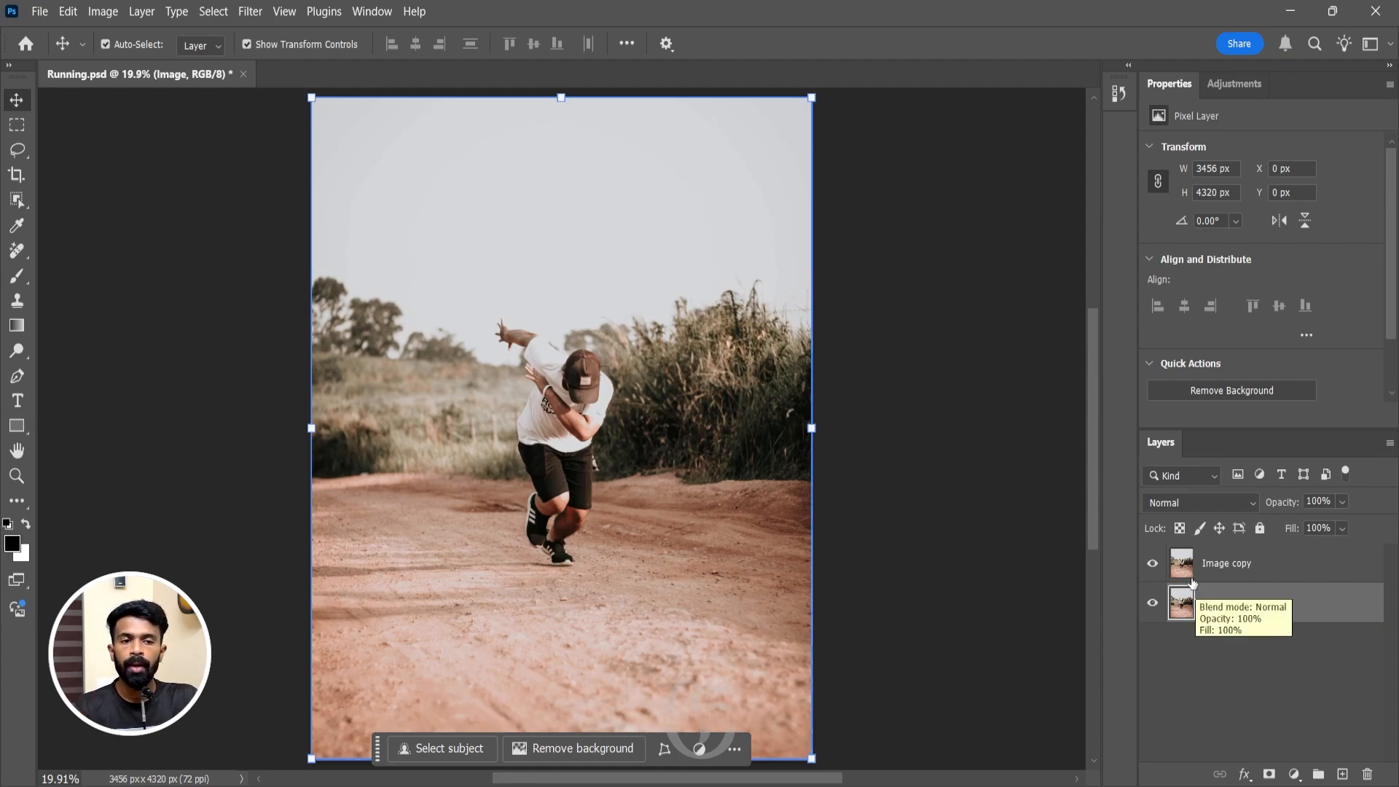
click(1152, 566)
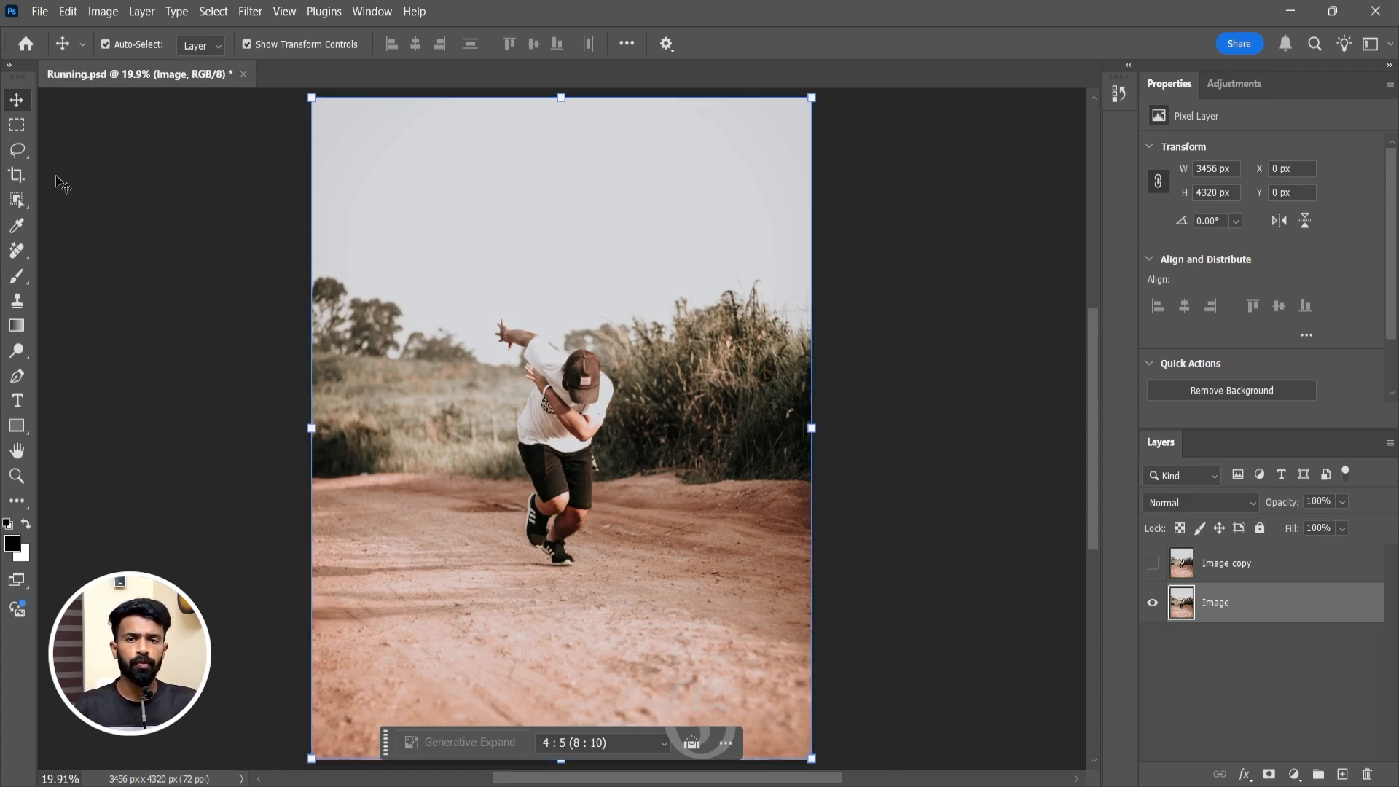
Select the whole running man, including his outstretched arm, on the Image layer with the Object Selection tool.
click(23, 208)
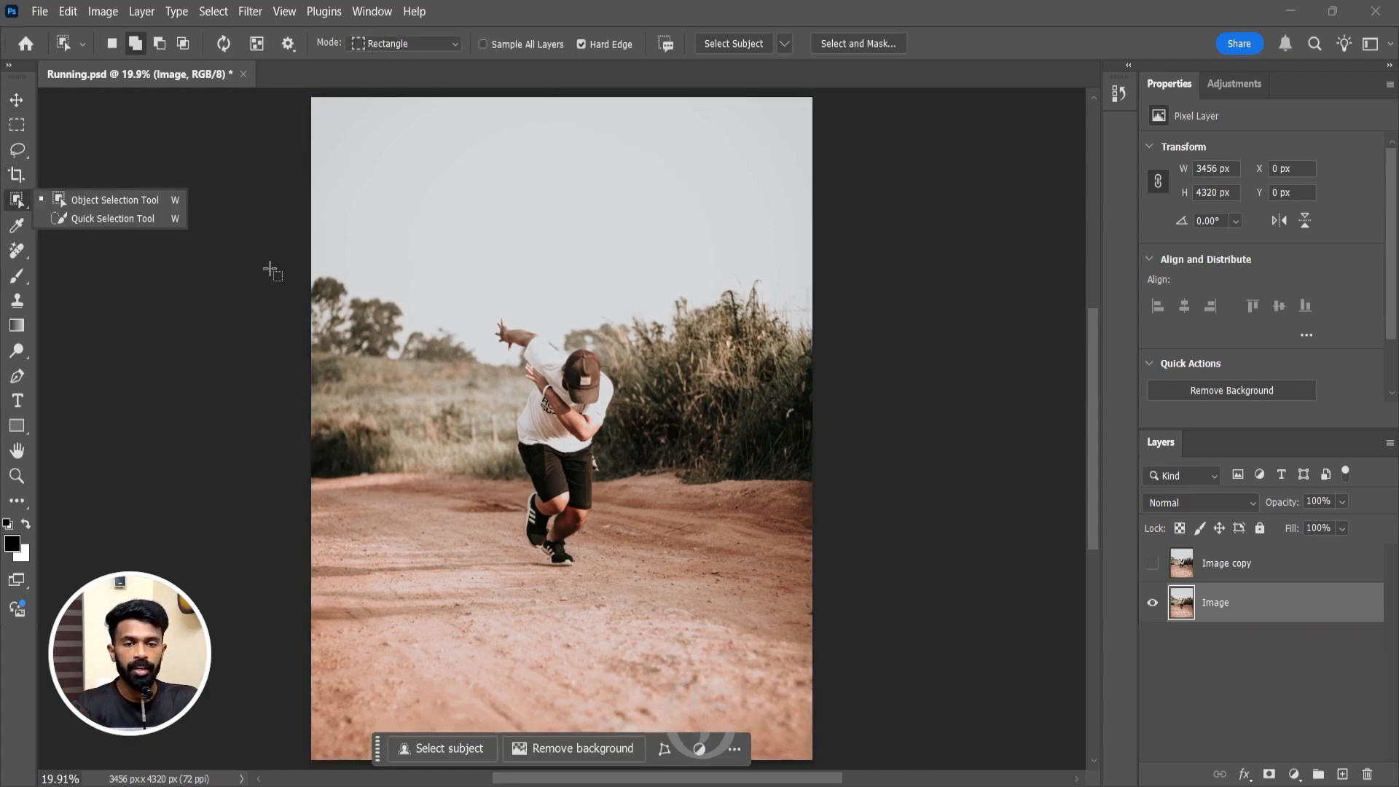
click(564, 427)
click(550, 372)
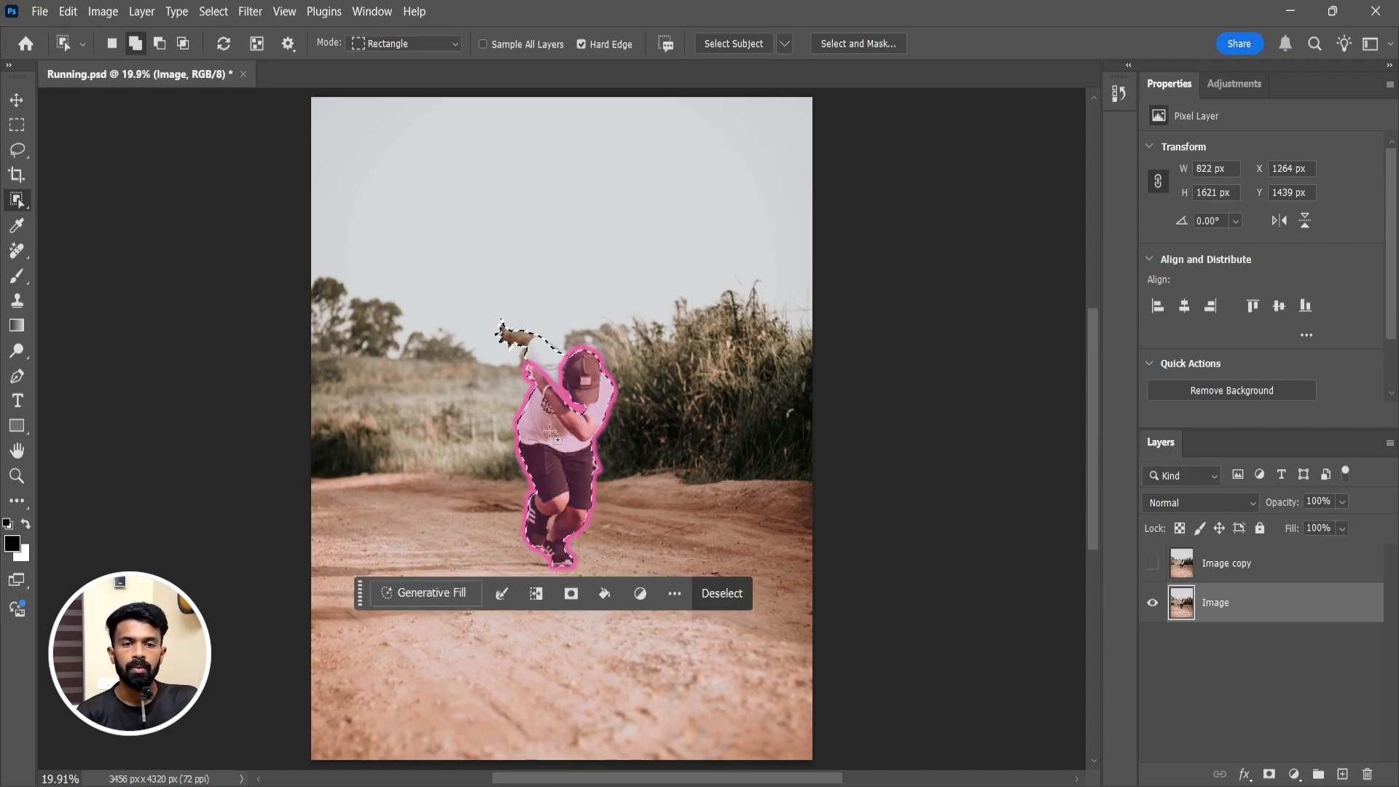
Switch to the Quick Selection tool with an enlarged brush and remove the selected man using Delete and Fill Selection.
right_click(19, 201)
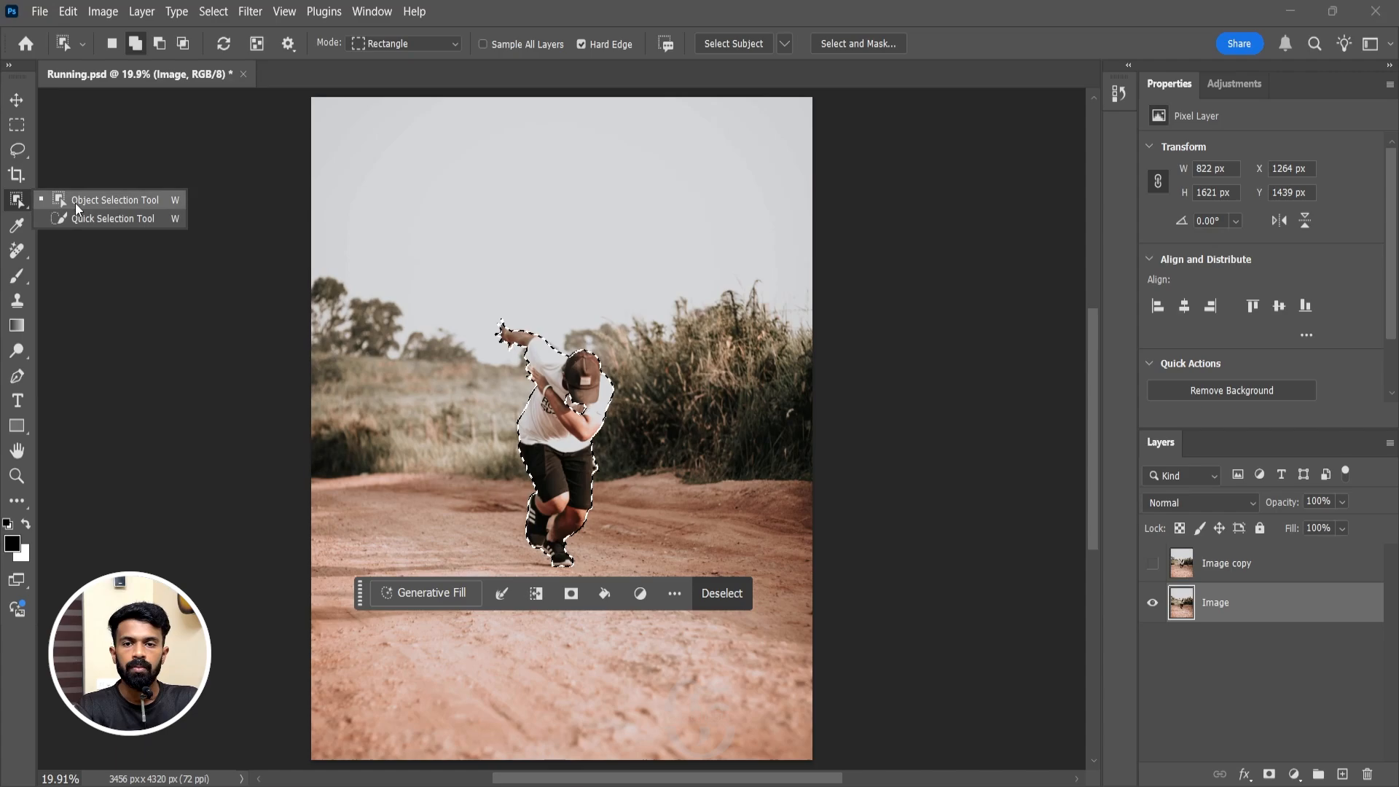
click(80, 220)
key(])
key(])
key(])
key(])
key(])
key(])
key(])
key(])
key(])
key(])
key(])
key(])
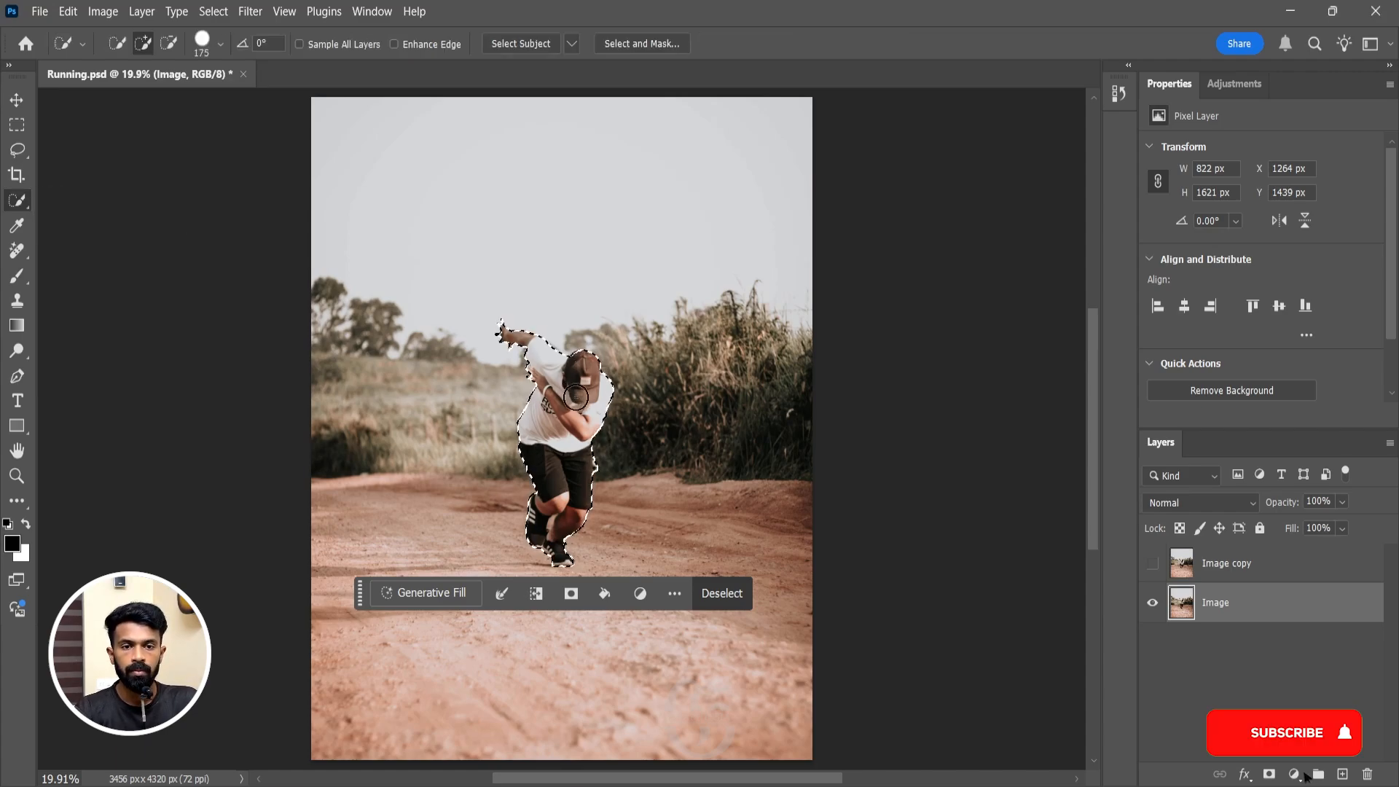
right_click(20, 202)
click(76, 222)
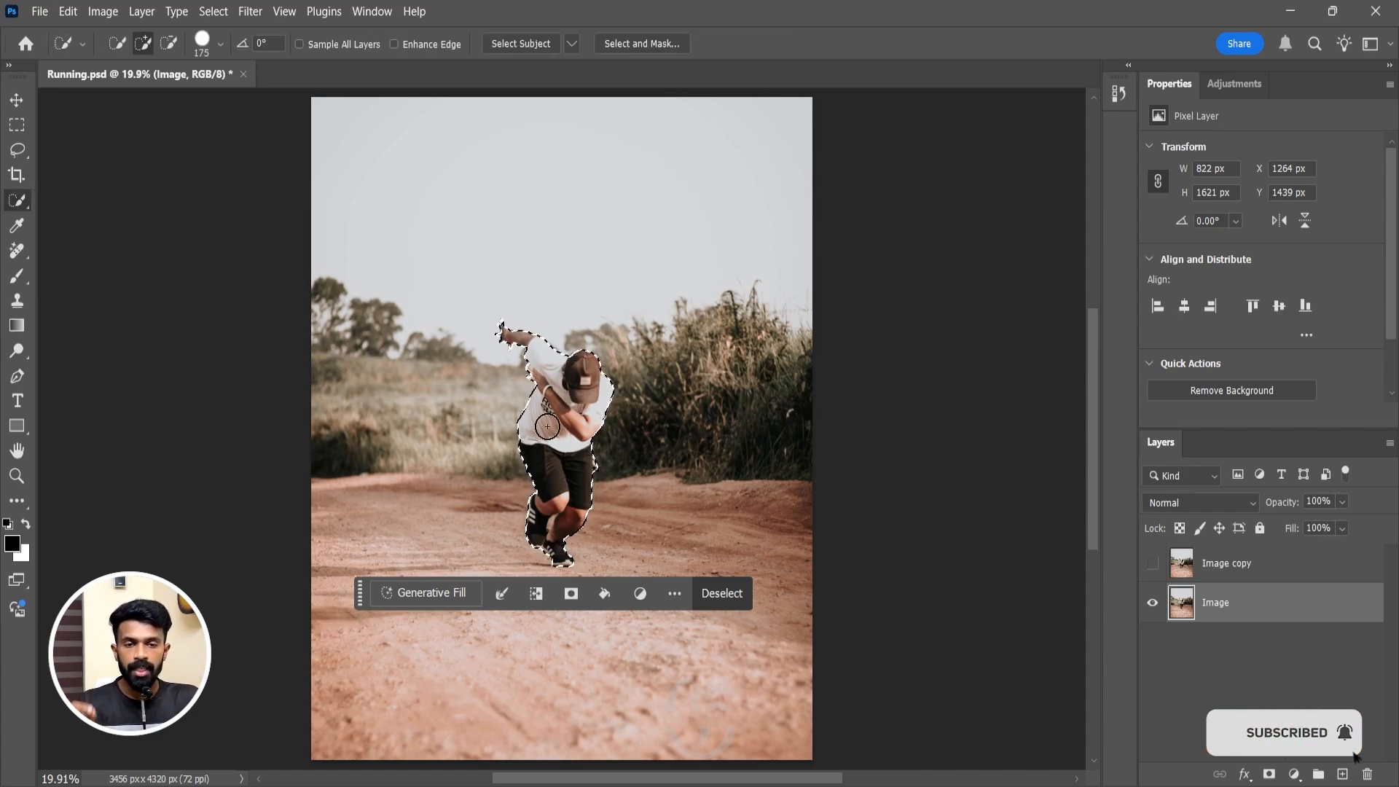
right_click(549, 431)
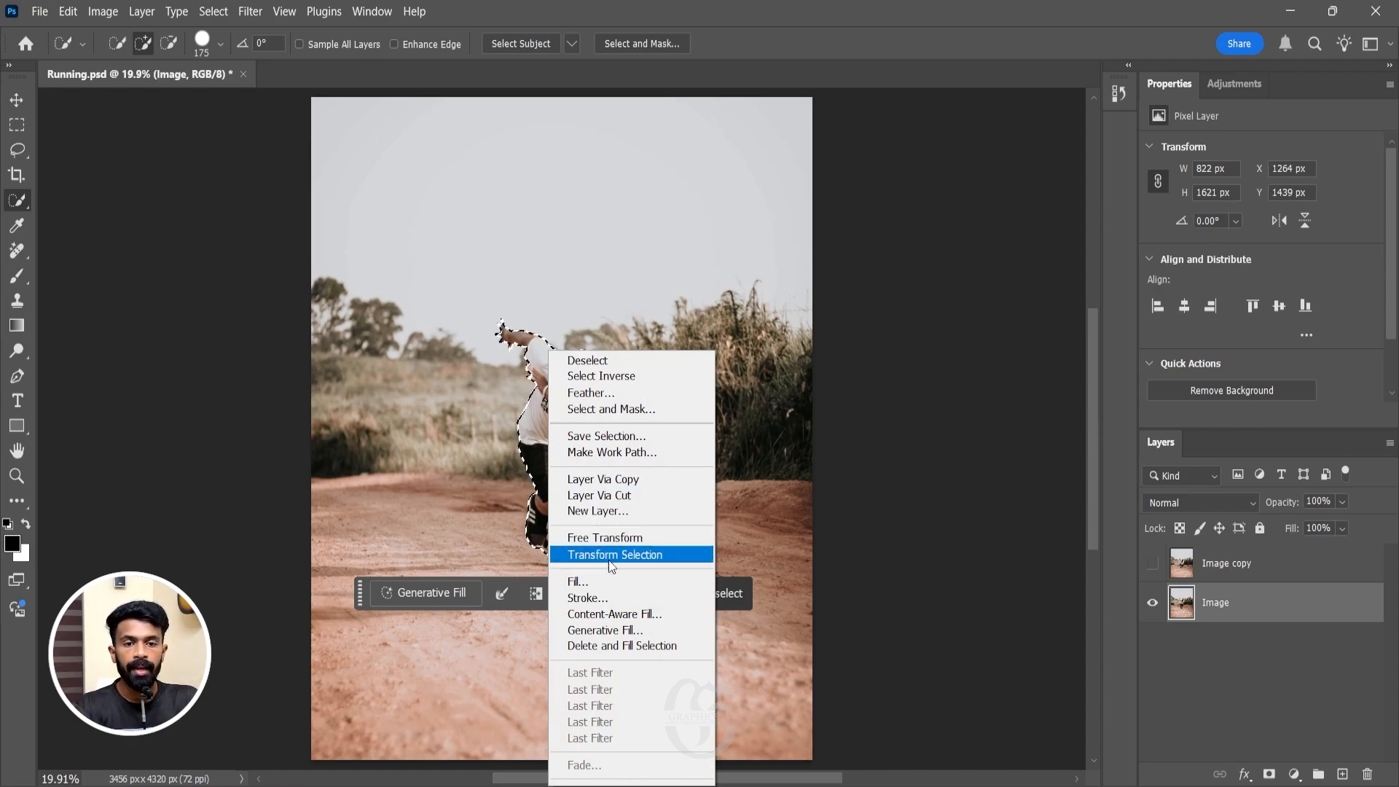
click(631, 647)
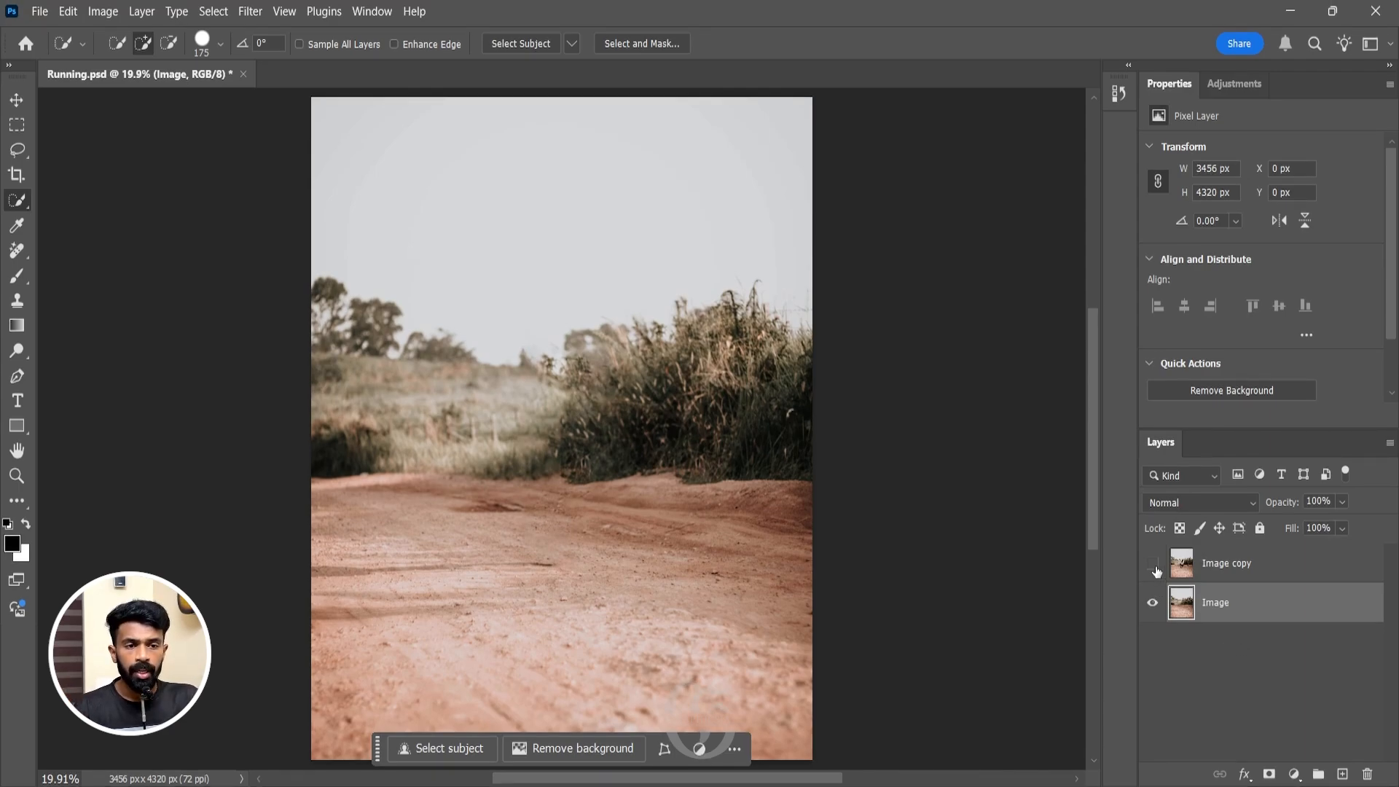
Show and select the Image copy layer and remove its background so only the man is kept.
click(1155, 568)
click(1250, 569)
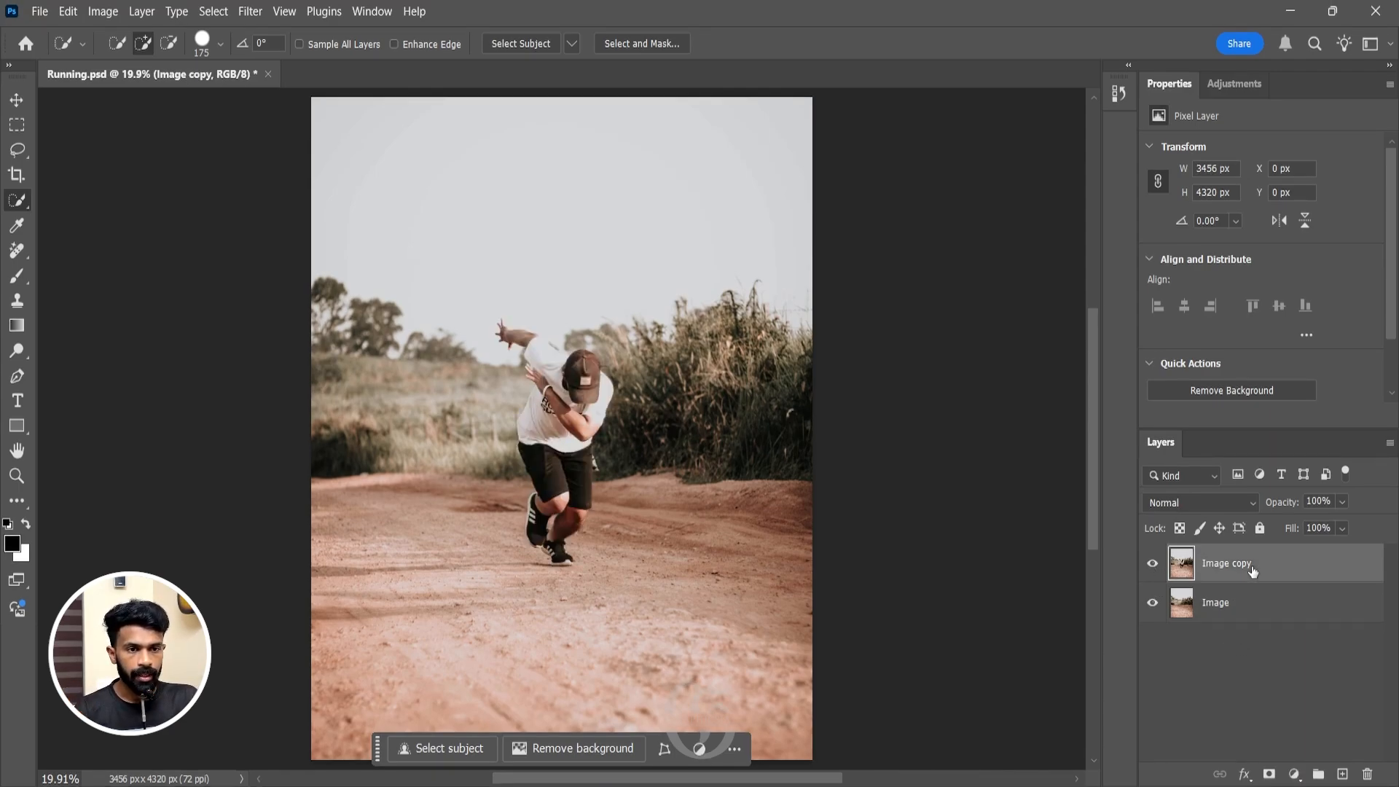
click(1229, 390)
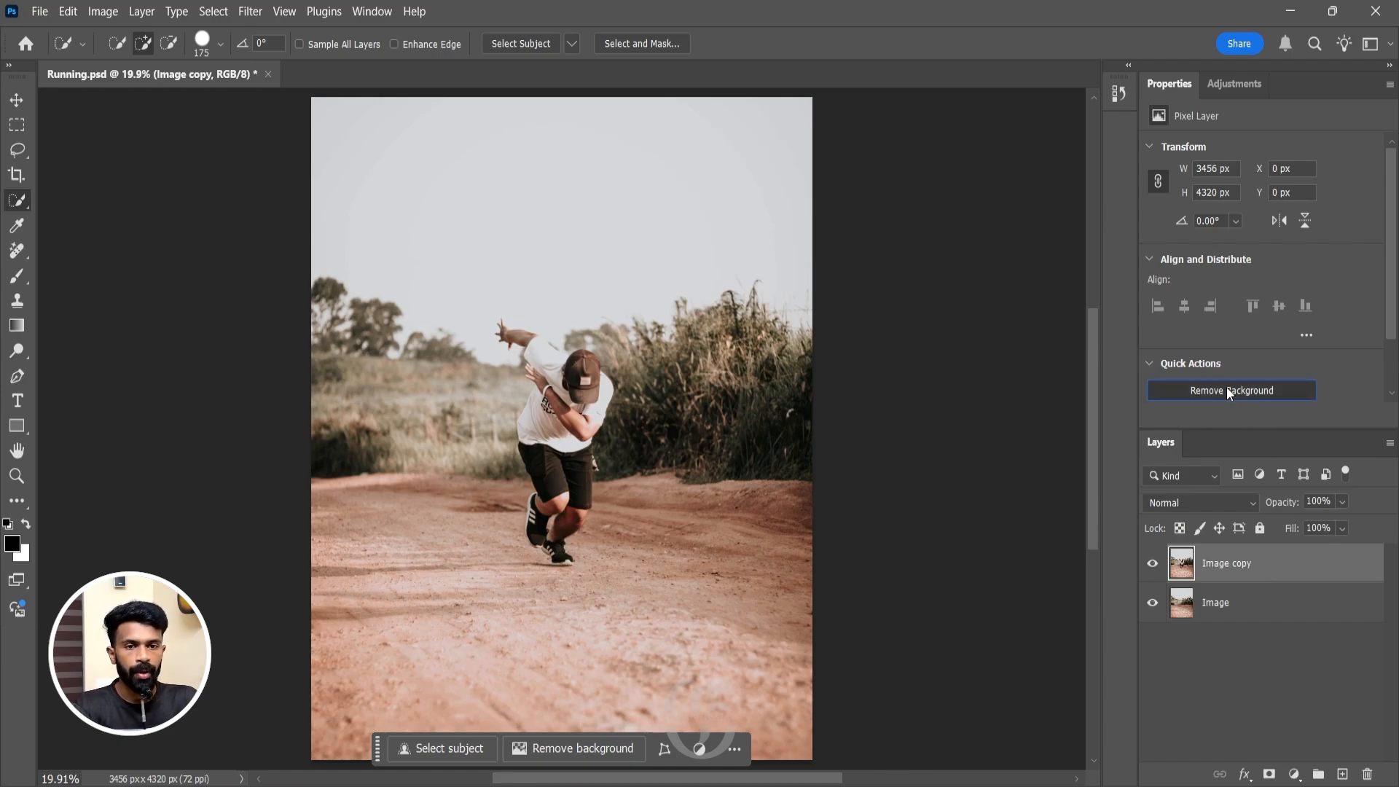
Hide the Image layer and clean up the leftover fragment beside the man's shorts on the copy's layer mask with the Eraser.
click(1152, 605)
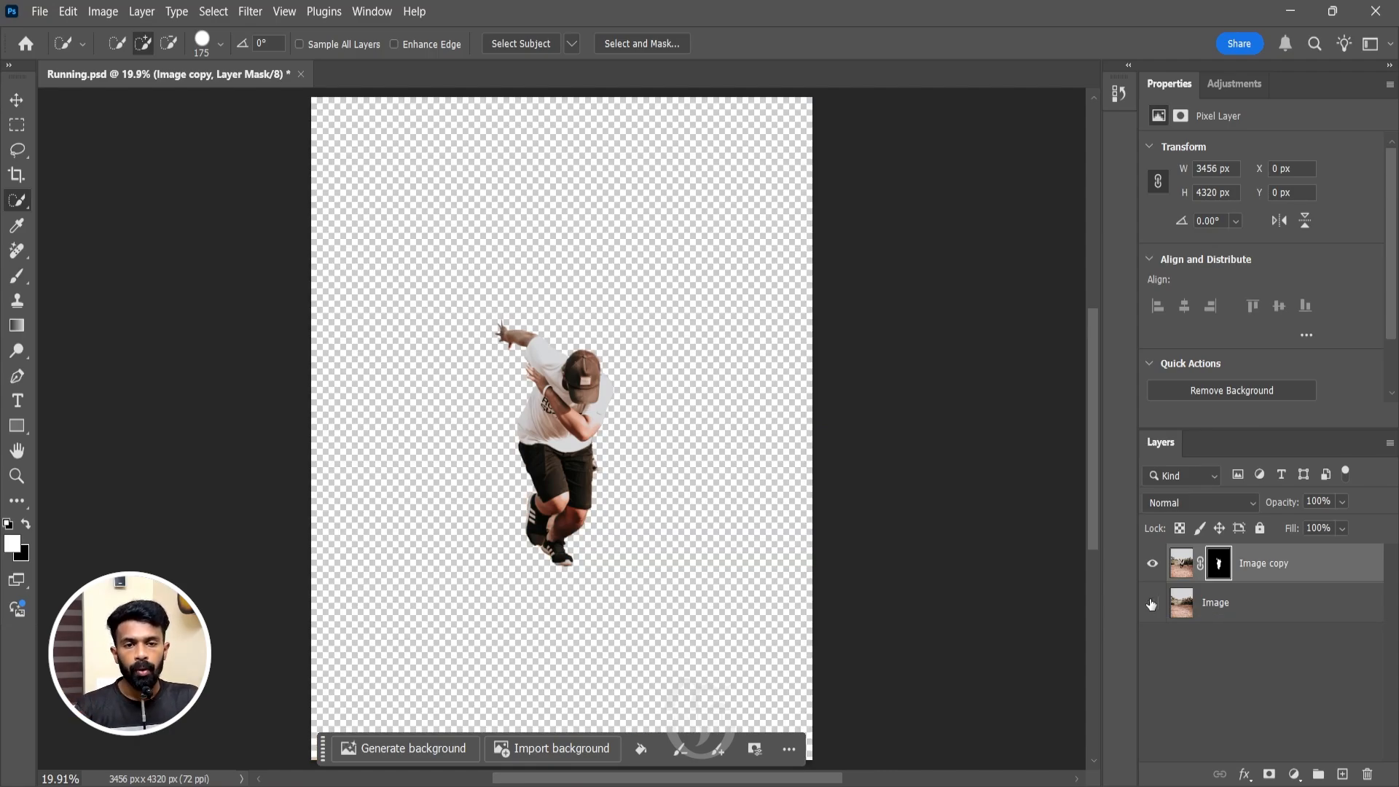
key(z)
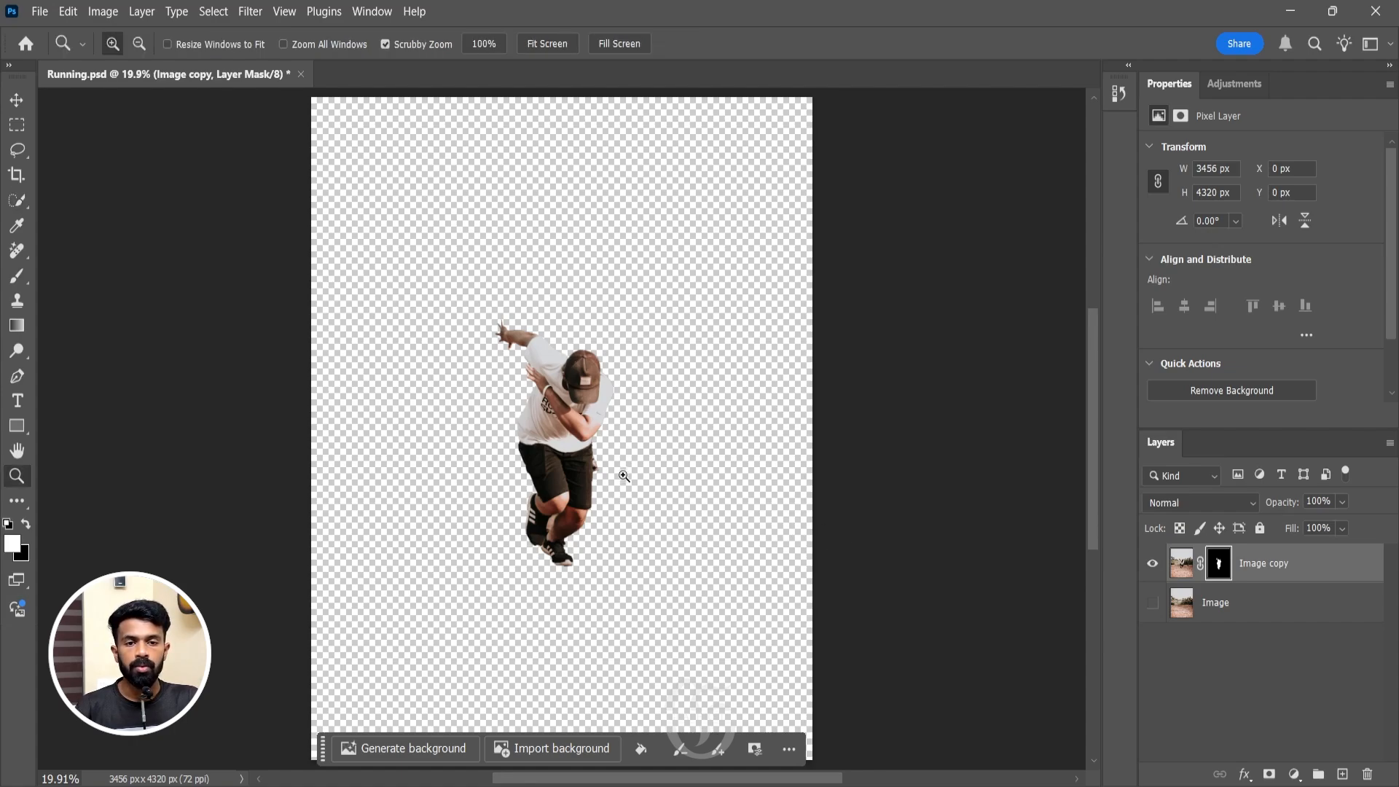
drag(579, 459, 711, 476)
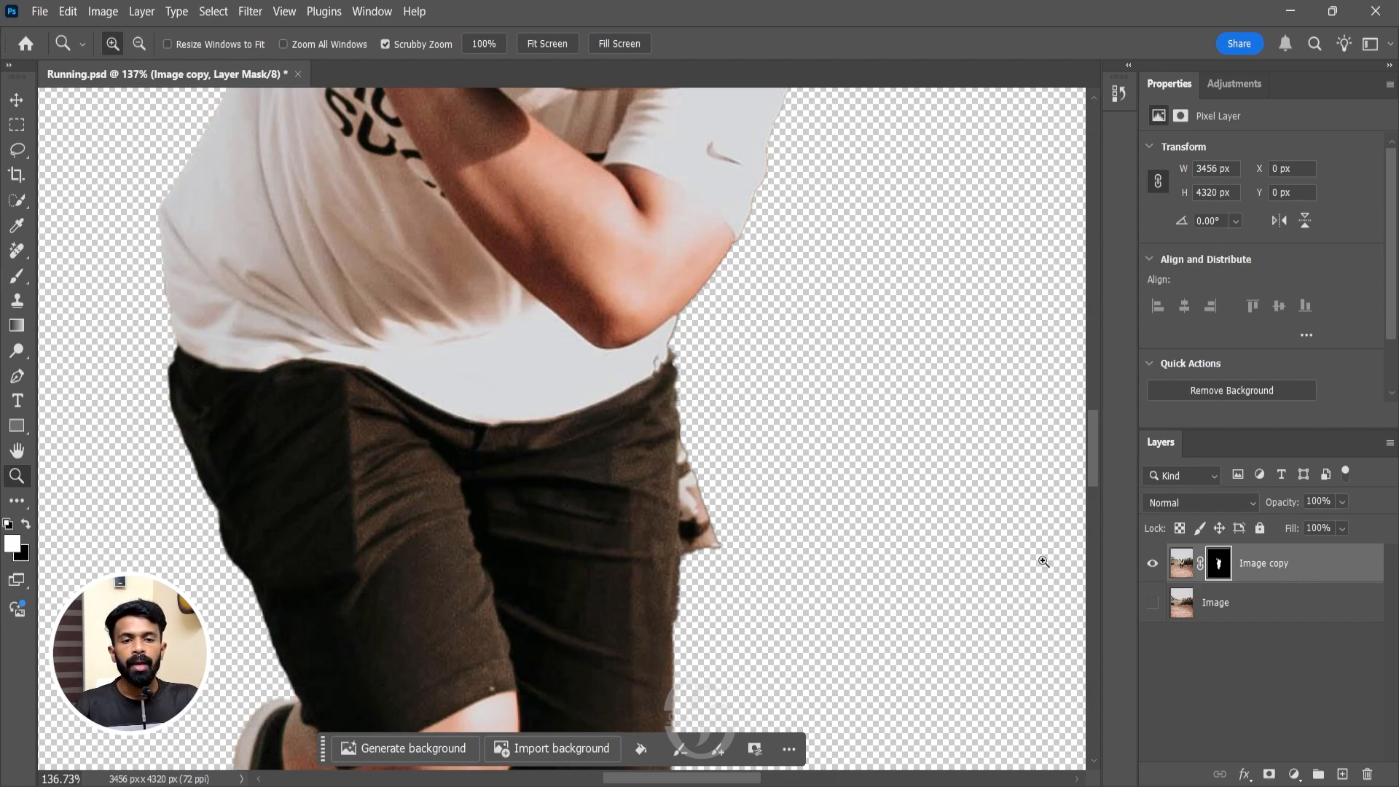
key(e)
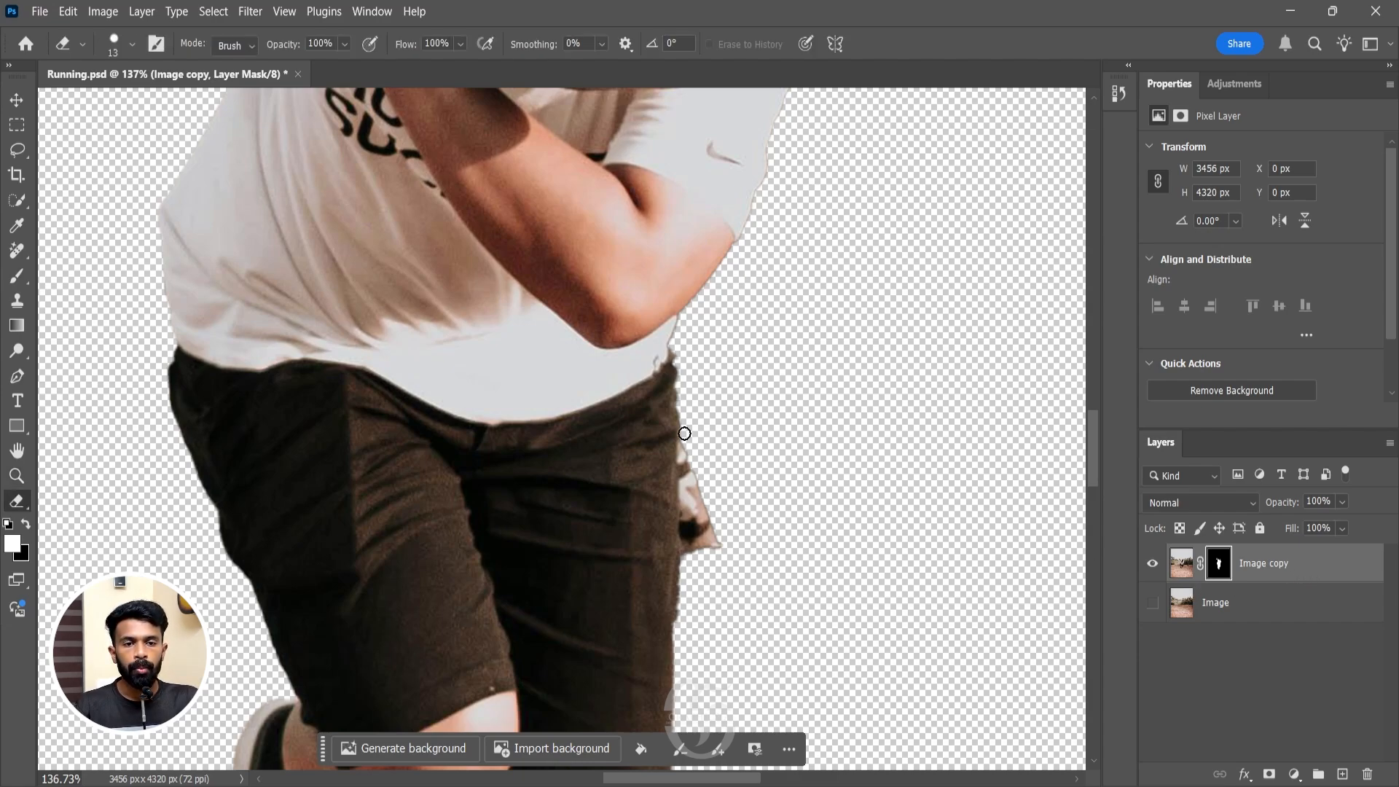
mouse_move(684, 434)
mouse_down()
mouse_move(682, 557)
mouse_move(700, 533)
mouse_move(696, 505)
mouse_move(686, 539)
mouse_move(686, 474)
mouse_move(685, 533)
mouse_move(700, 474)
mouse_move(728, 537)
mouse_move(673, 535)
mouse_move(707, 546)
mouse_up()
key(ctrl+z)
key(ctrl+z)
key(z)
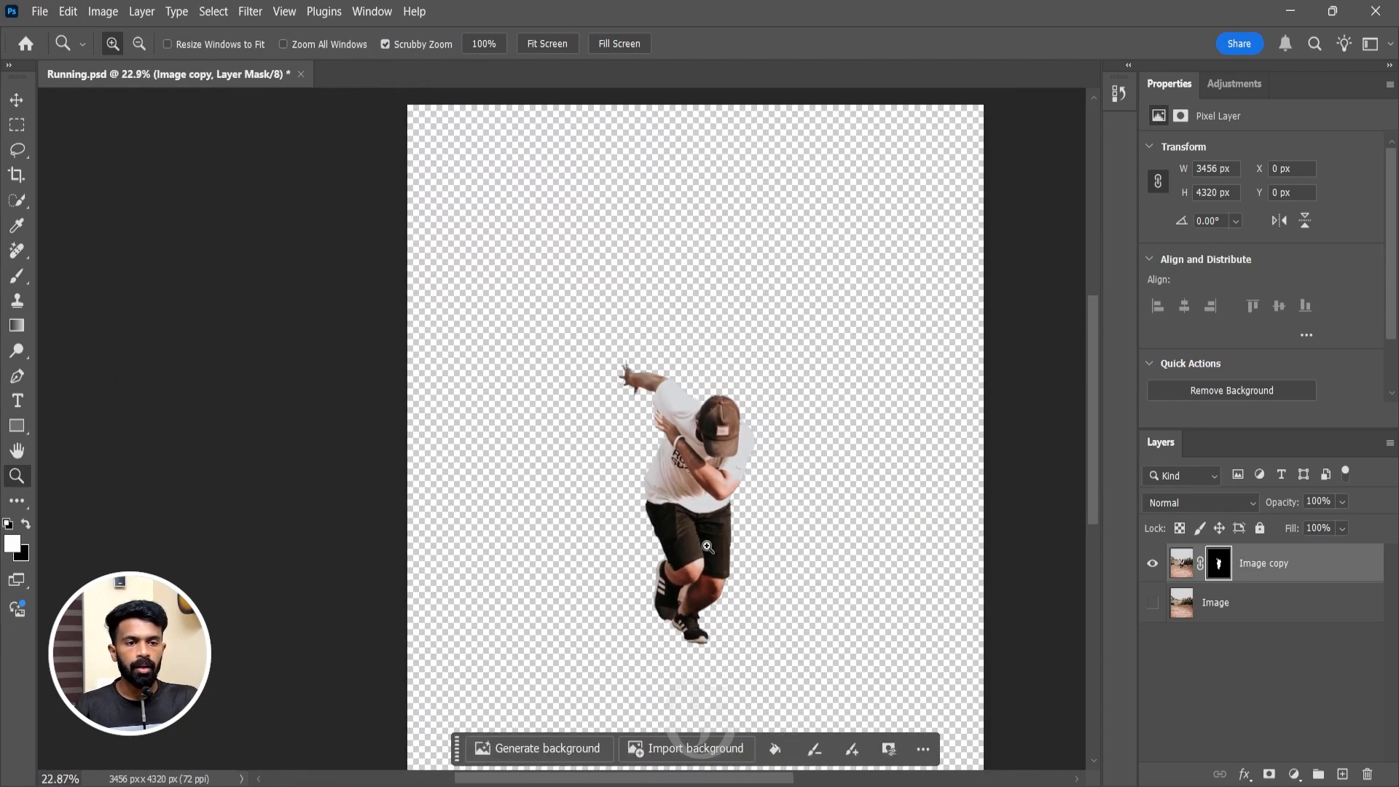
drag(803, 552, 801, 547)
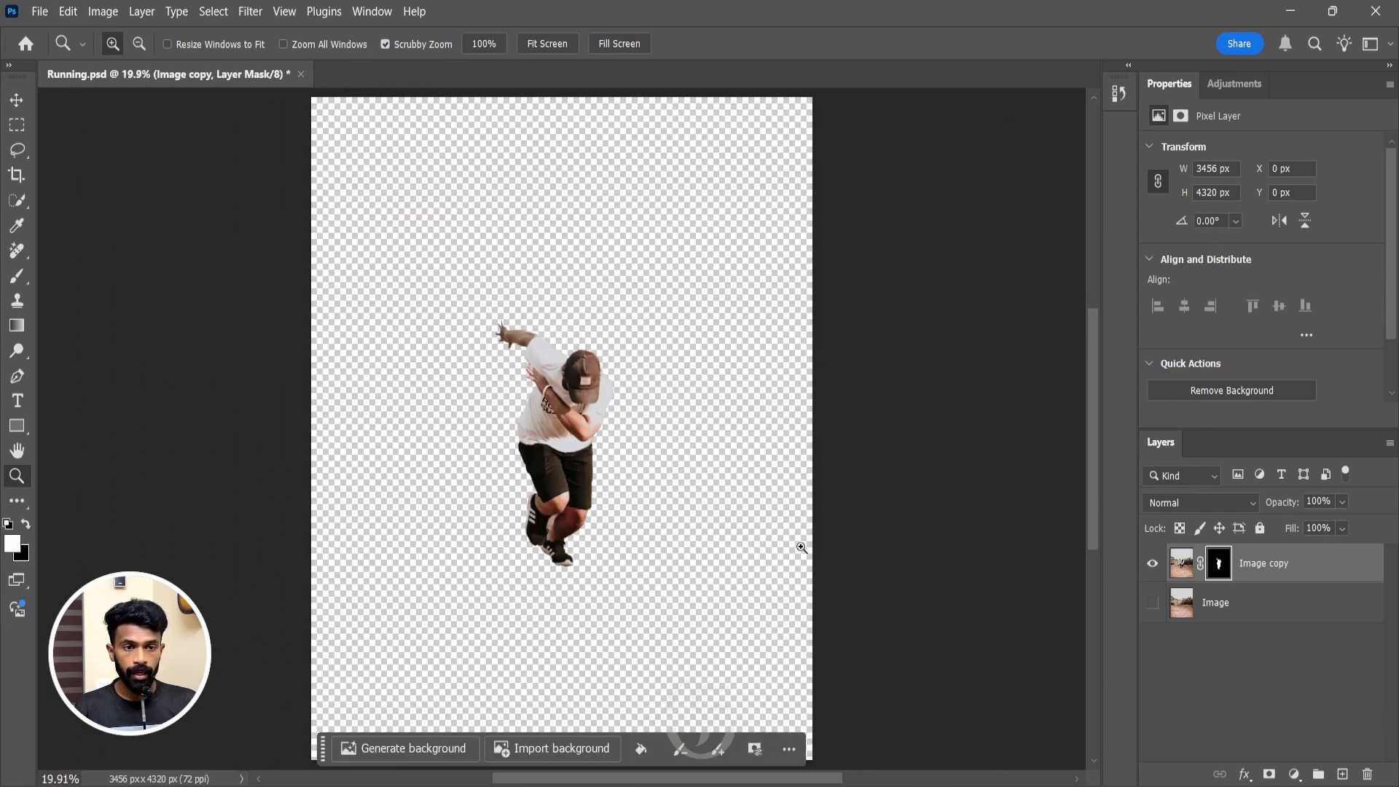
Make the Image layer visible, select it and start the Path Blur filter on it.
click(1153, 603)
click(1263, 610)
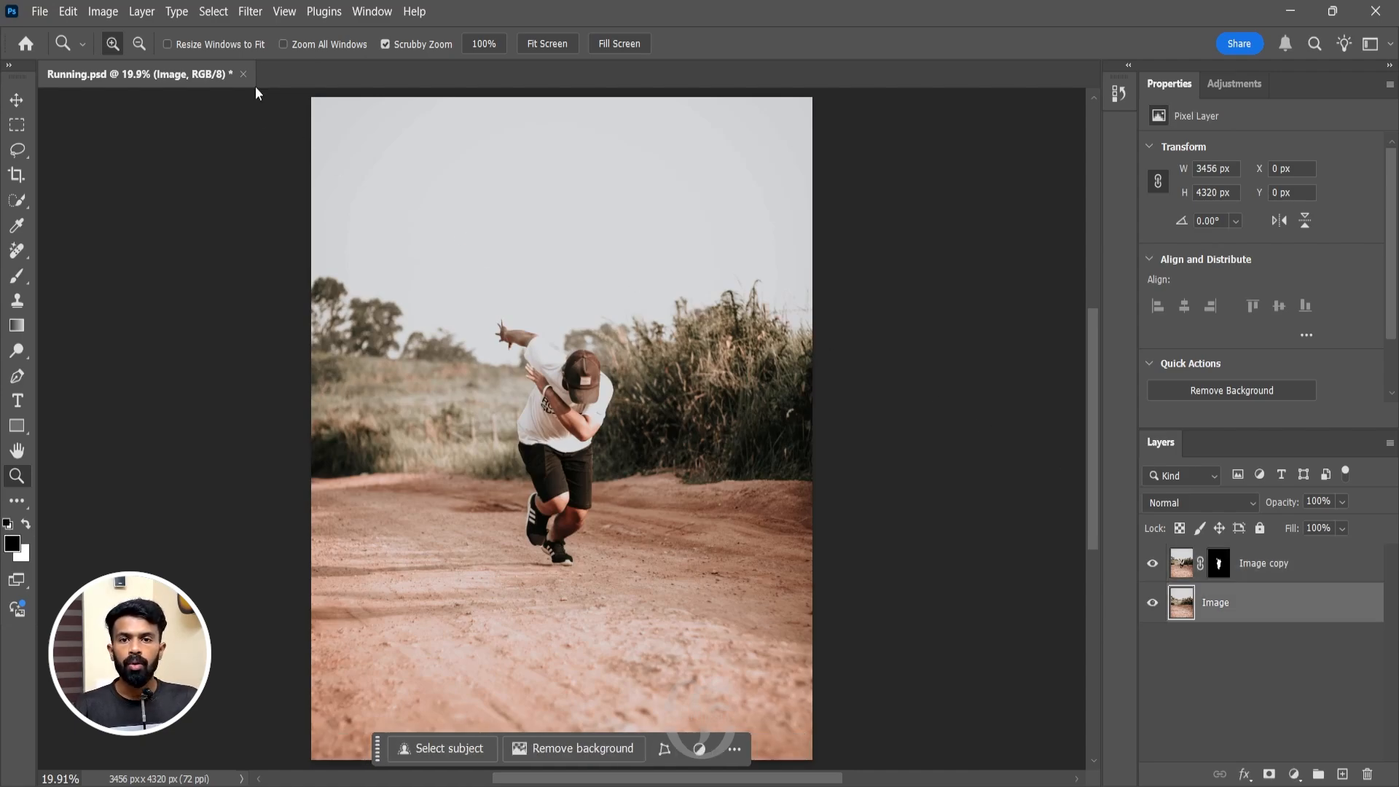
click(259, 13)
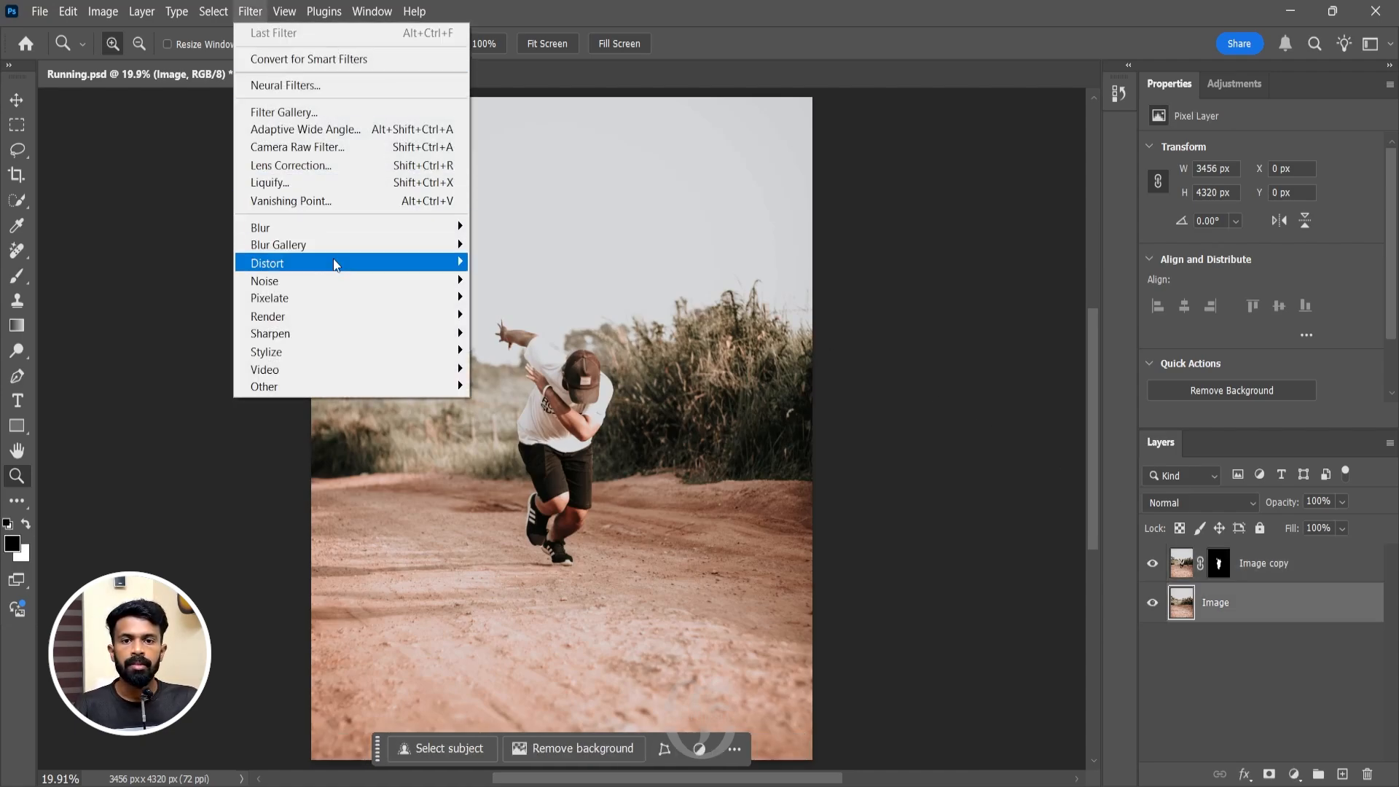
mouse_move(338, 249)
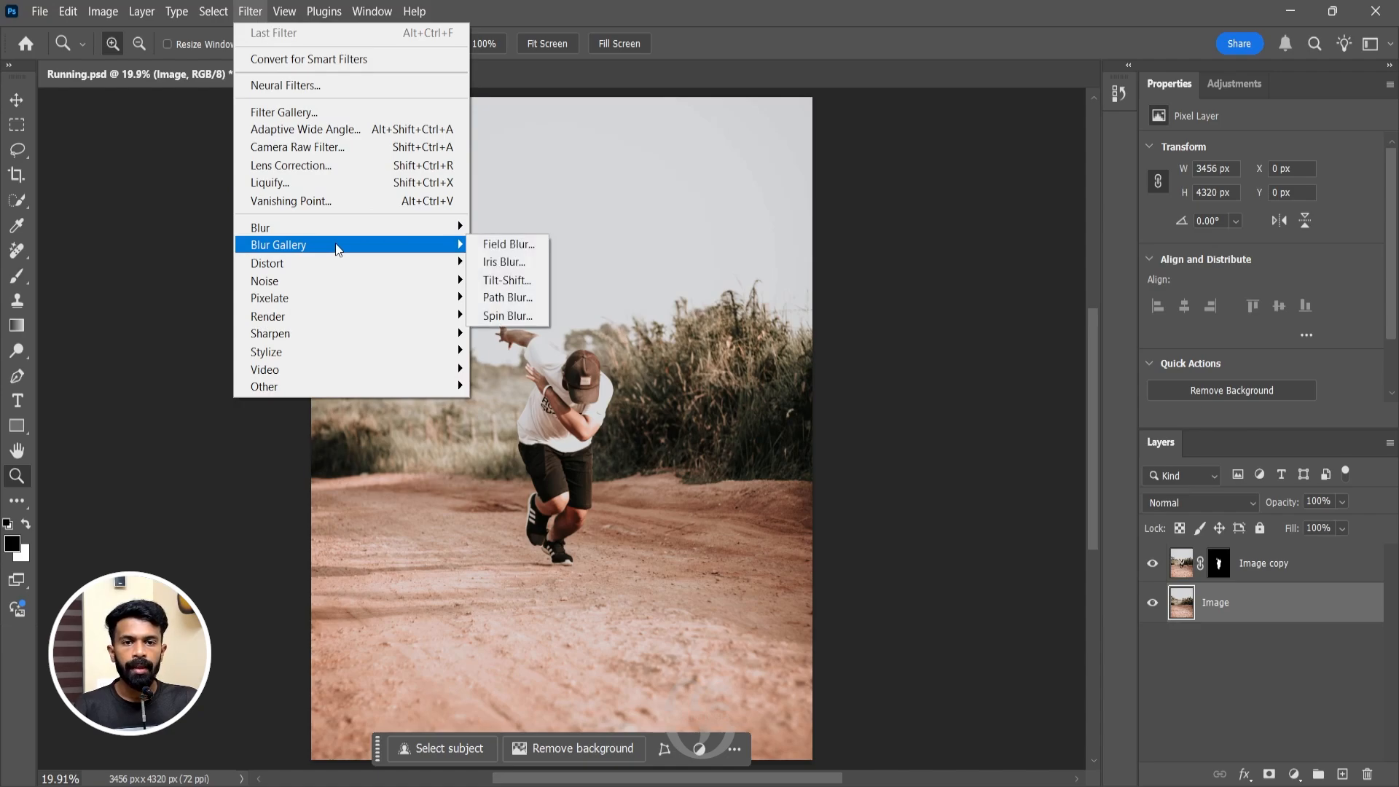
click(540, 298)
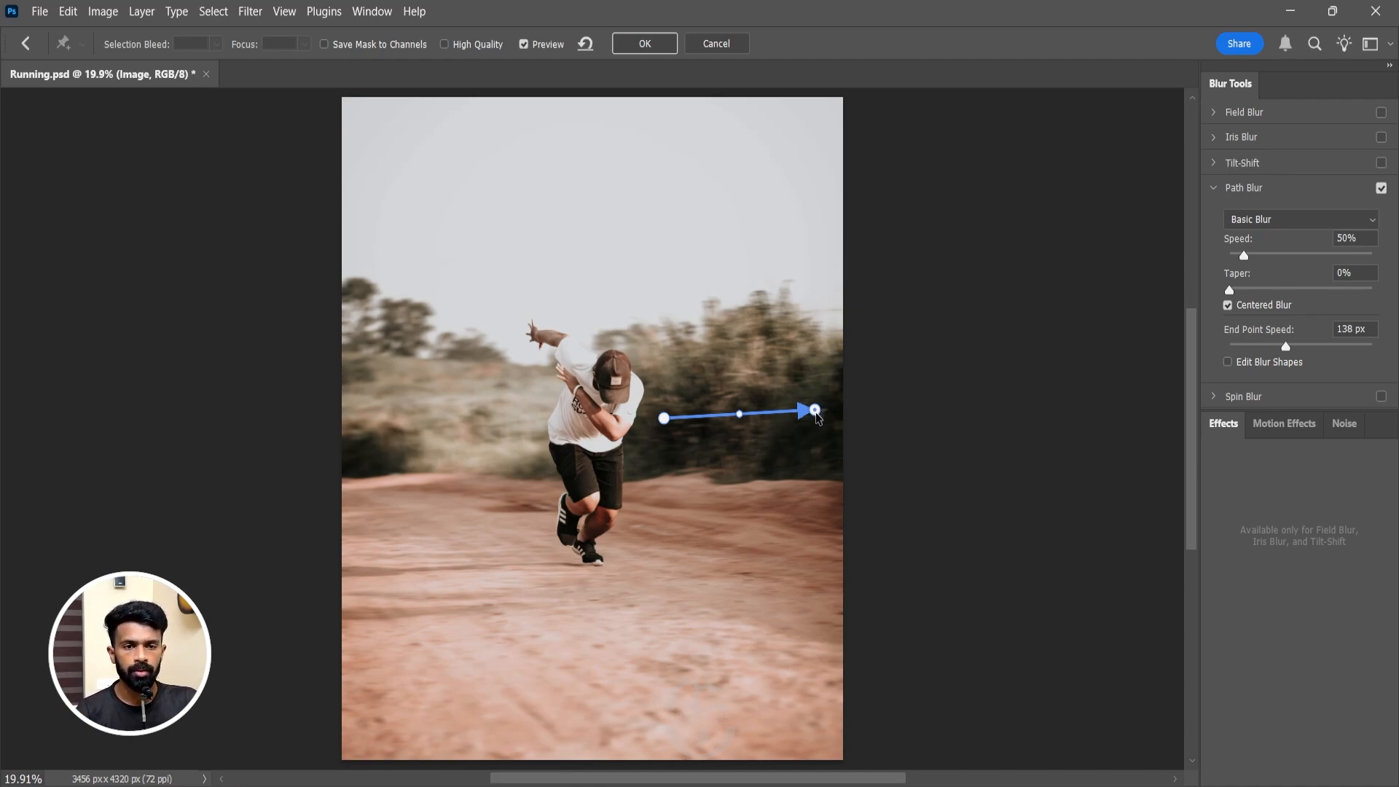
Reshape the default blur path into a nearly horizontal line from the man's side to the image's right edge across the bushes.
drag(816, 412, 838, 421)
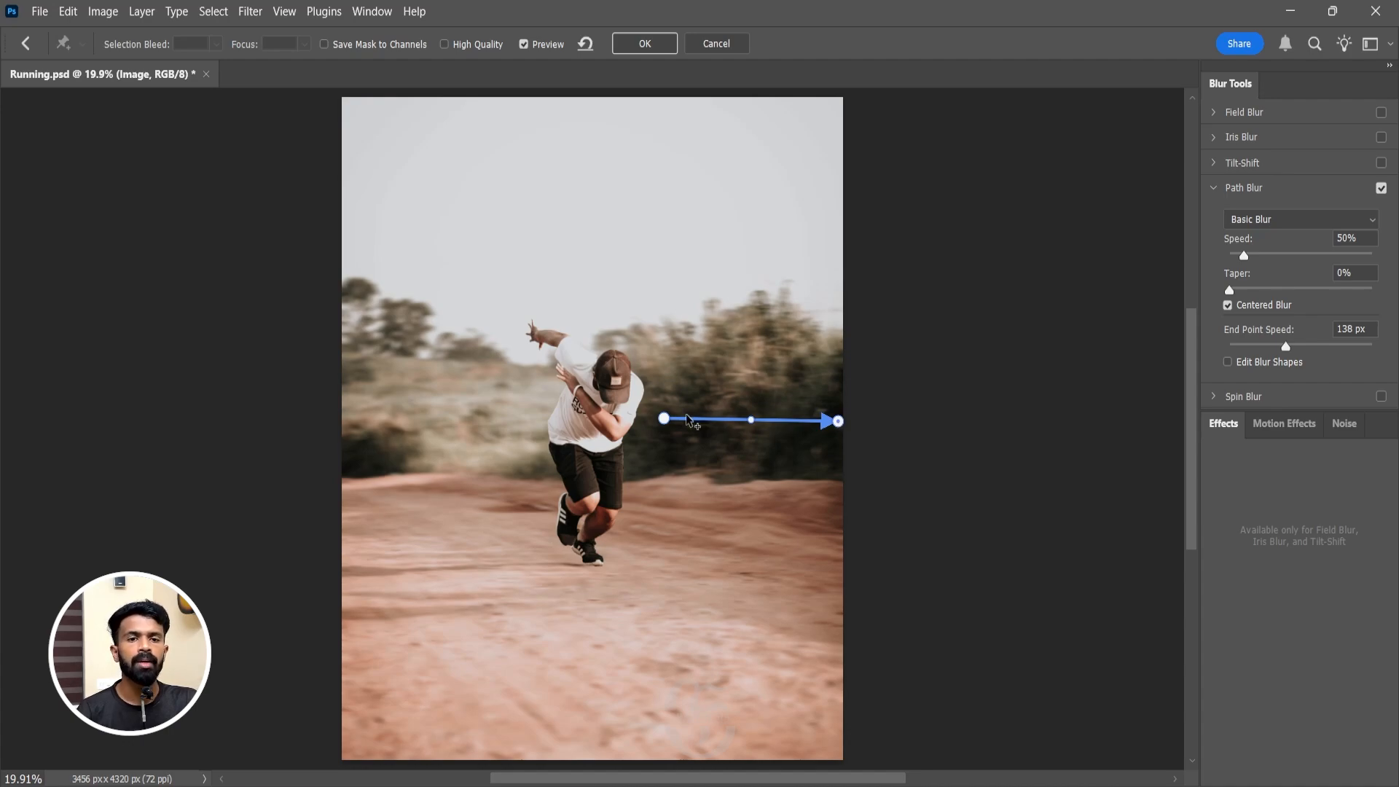
drag(664, 420, 653, 424)
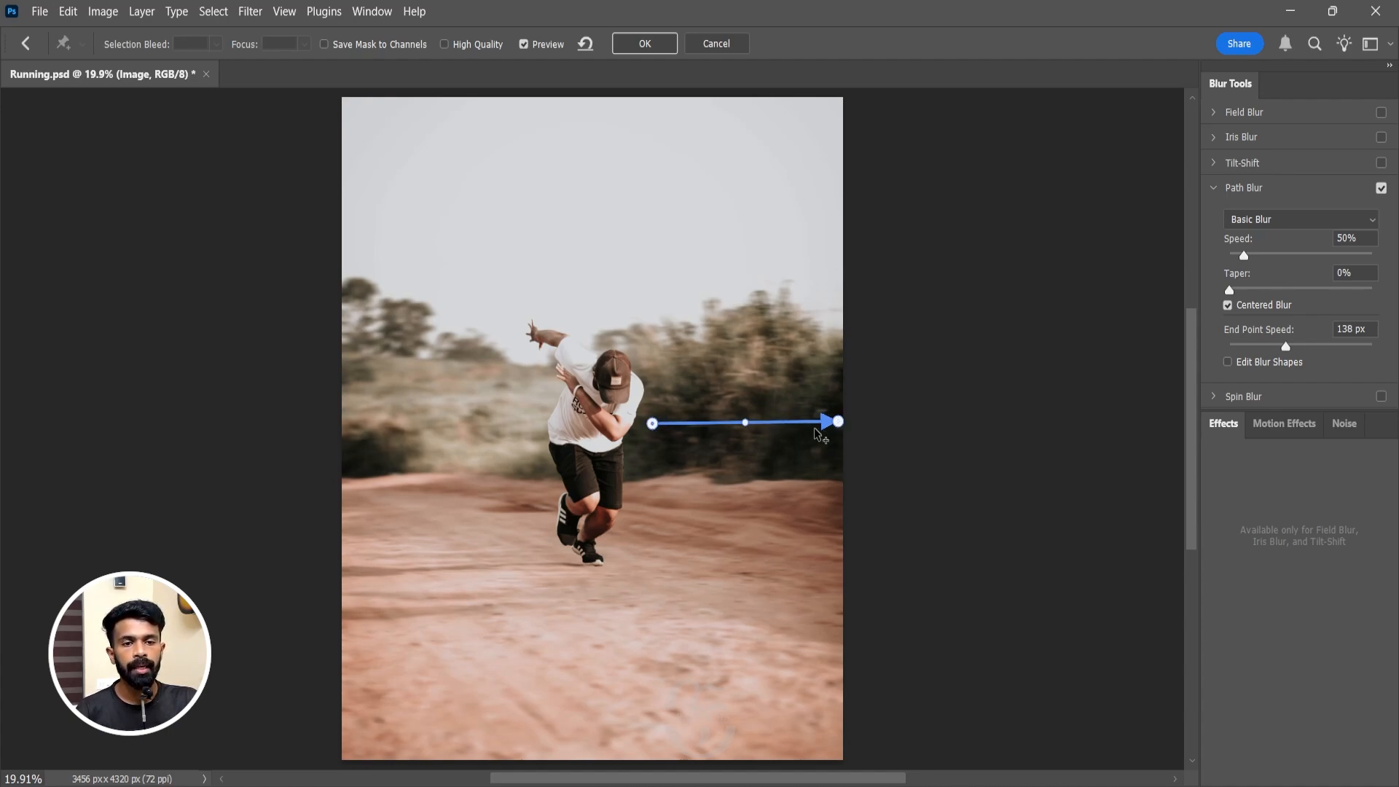
drag(744, 423, 785, 425)
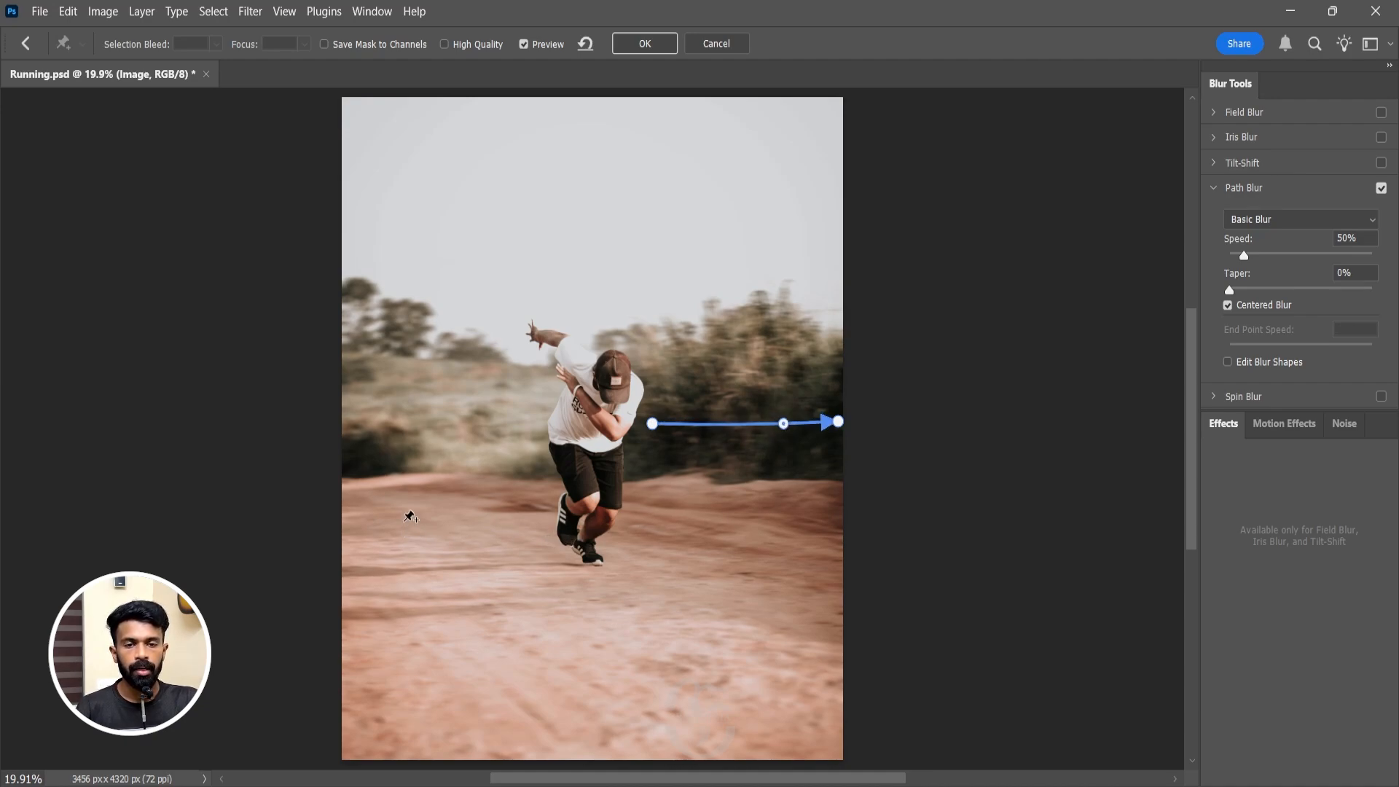
Add two diagonal blur paths down the dirt road, one on each side of the man, and shift their midpoints toward the arrowheads.
drag(404, 519, 497, 745)
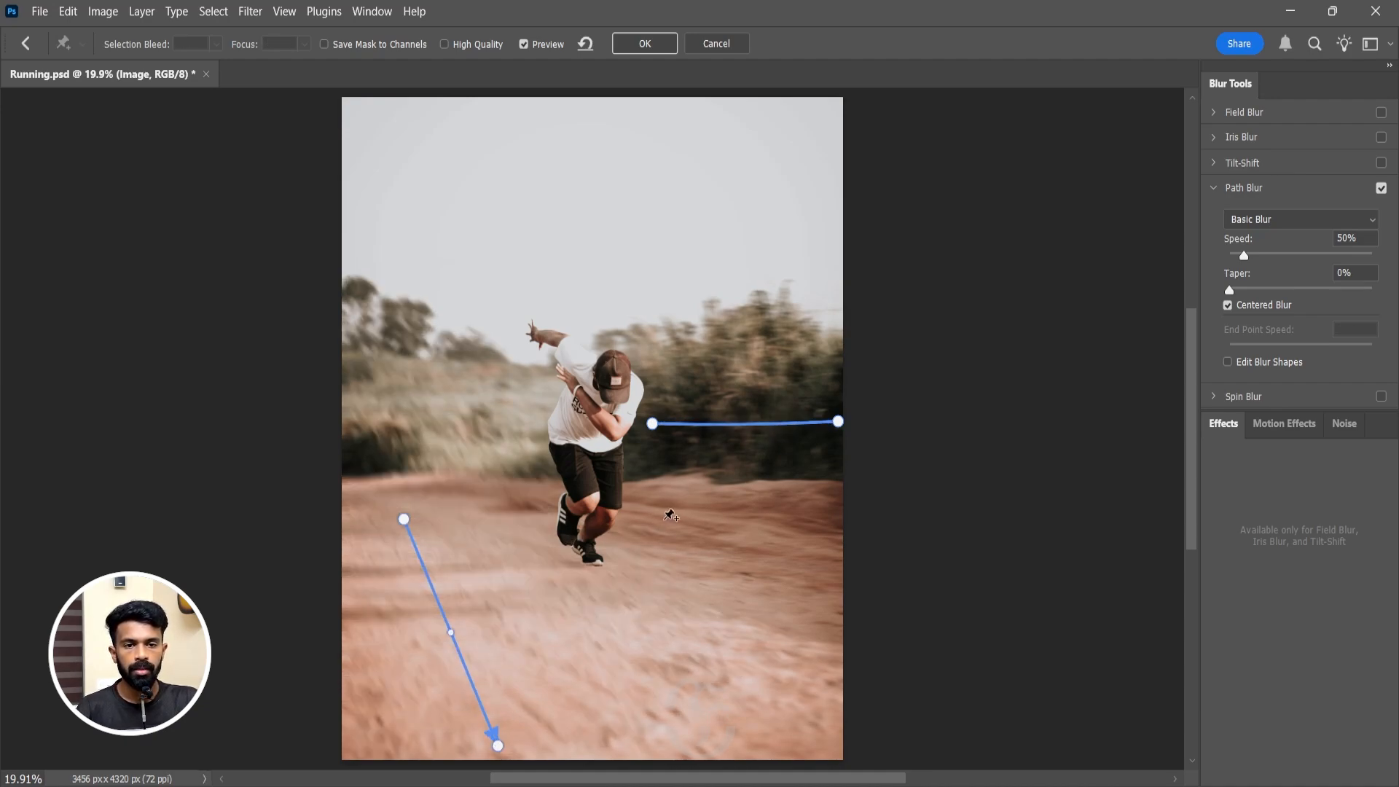
mouse_move(656, 507)
mouse_down()
mouse_move(799, 596)
mouse_move(828, 634)
mouse_up()
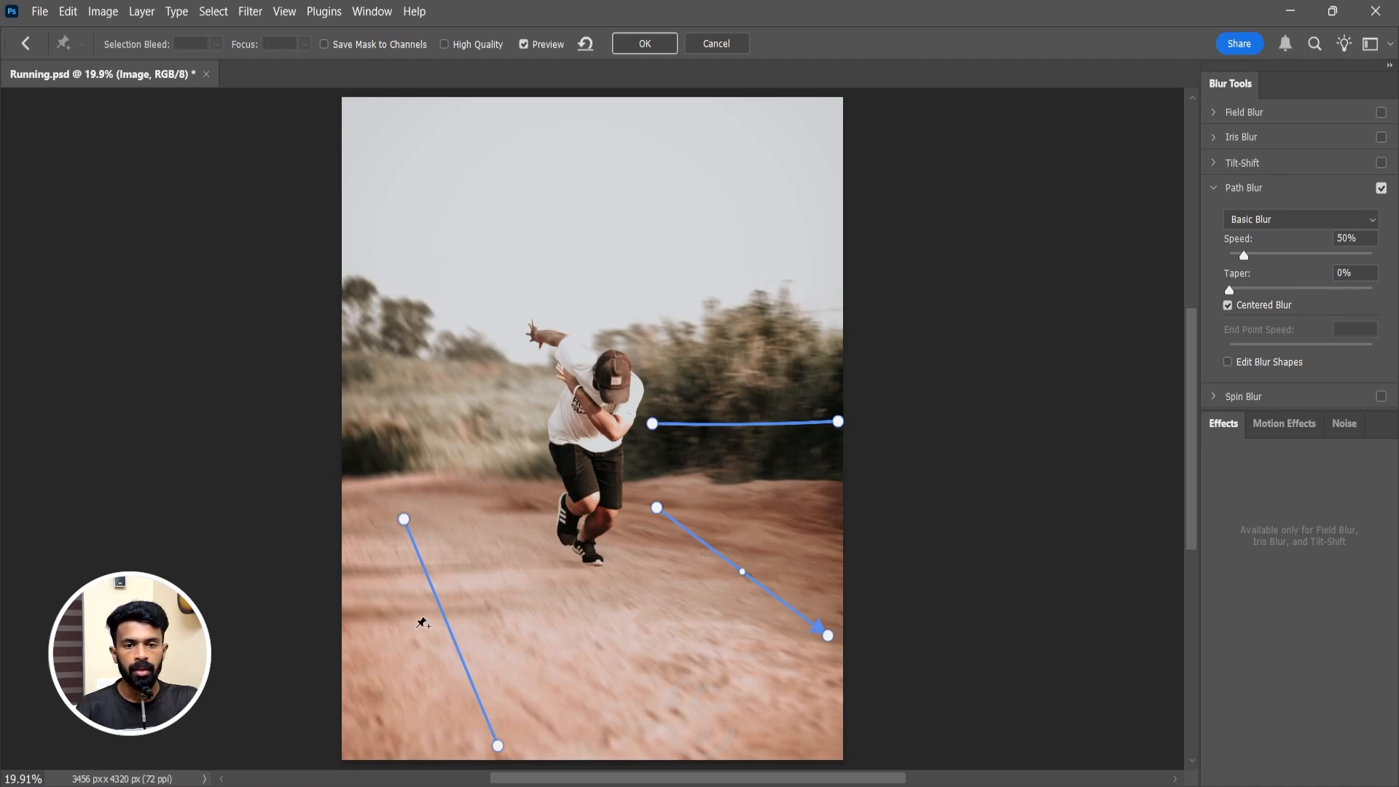
drag(742, 573, 764, 590)
drag(453, 631, 465, 665)
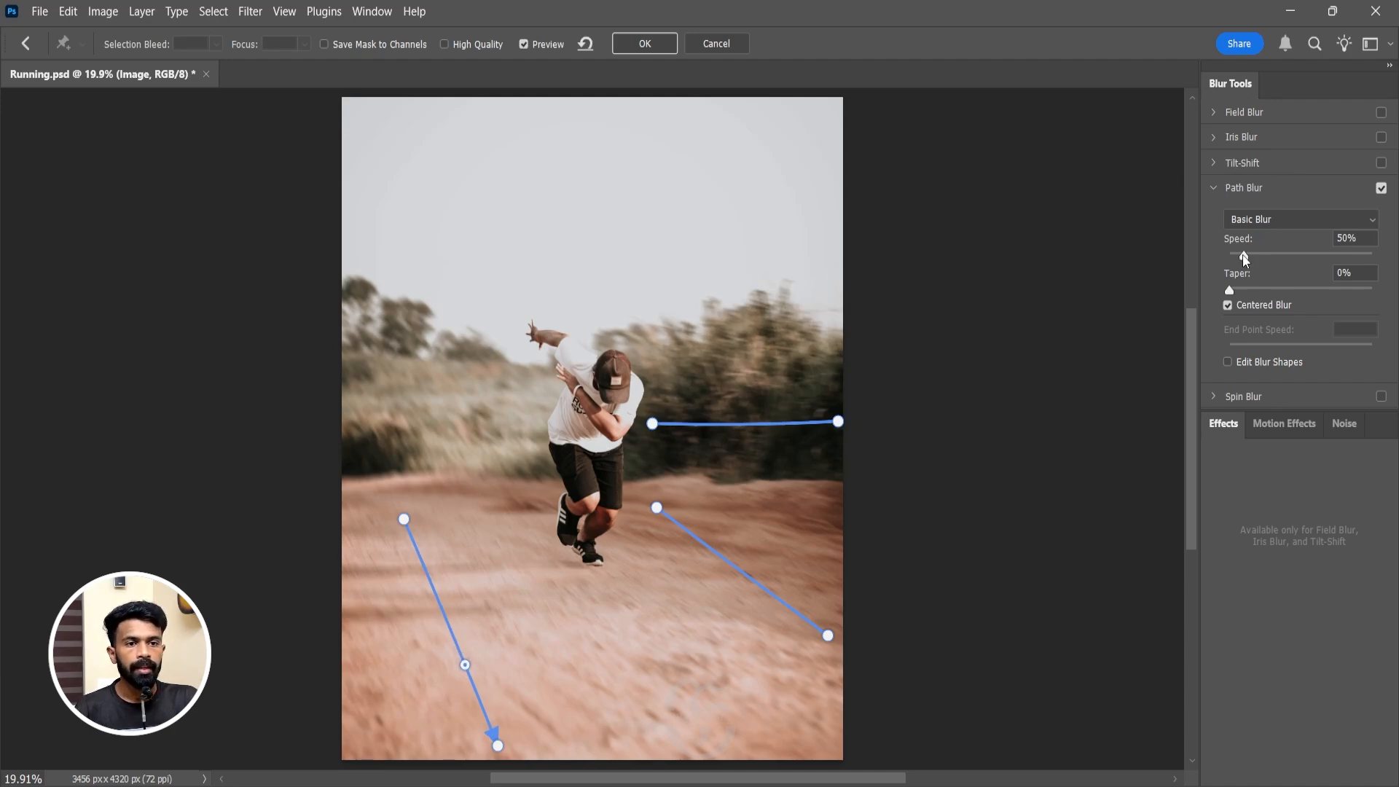
Set the Path Blur speed to 60% and apply the filter.
mouse_move(1245, 256)
mouse_down()
mouse_move(1293, 256)
mouse_move(1246, 257)
mouse_up()
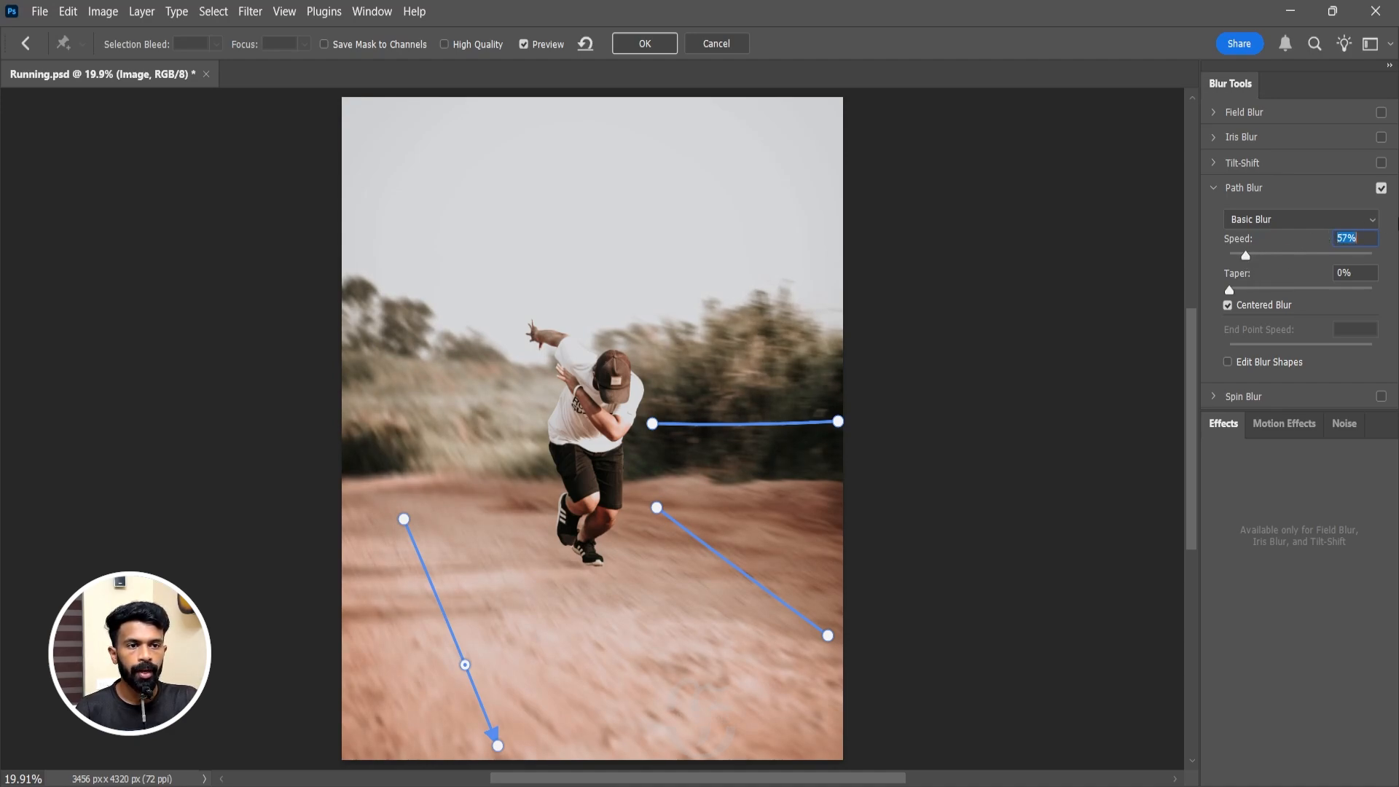
text(60)
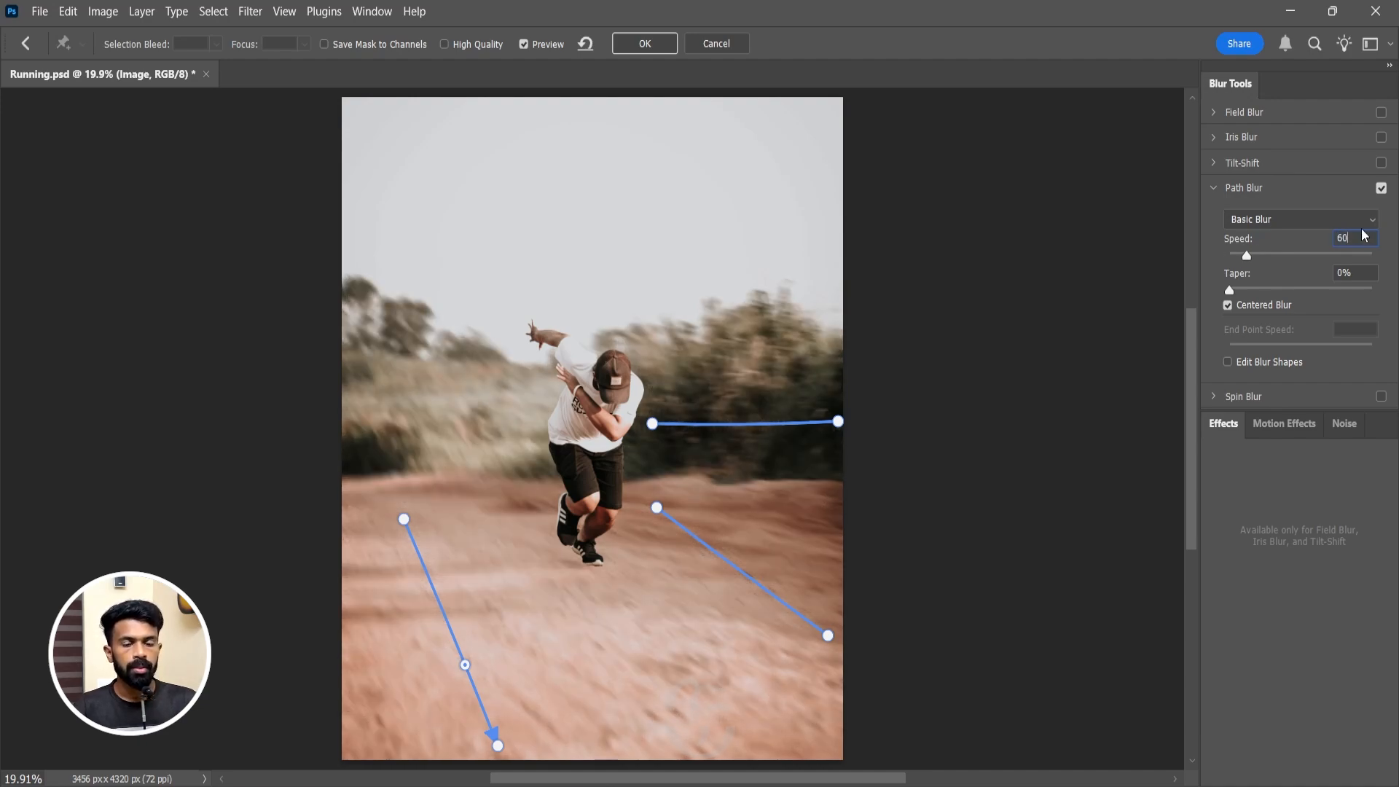
click(1301, 258)
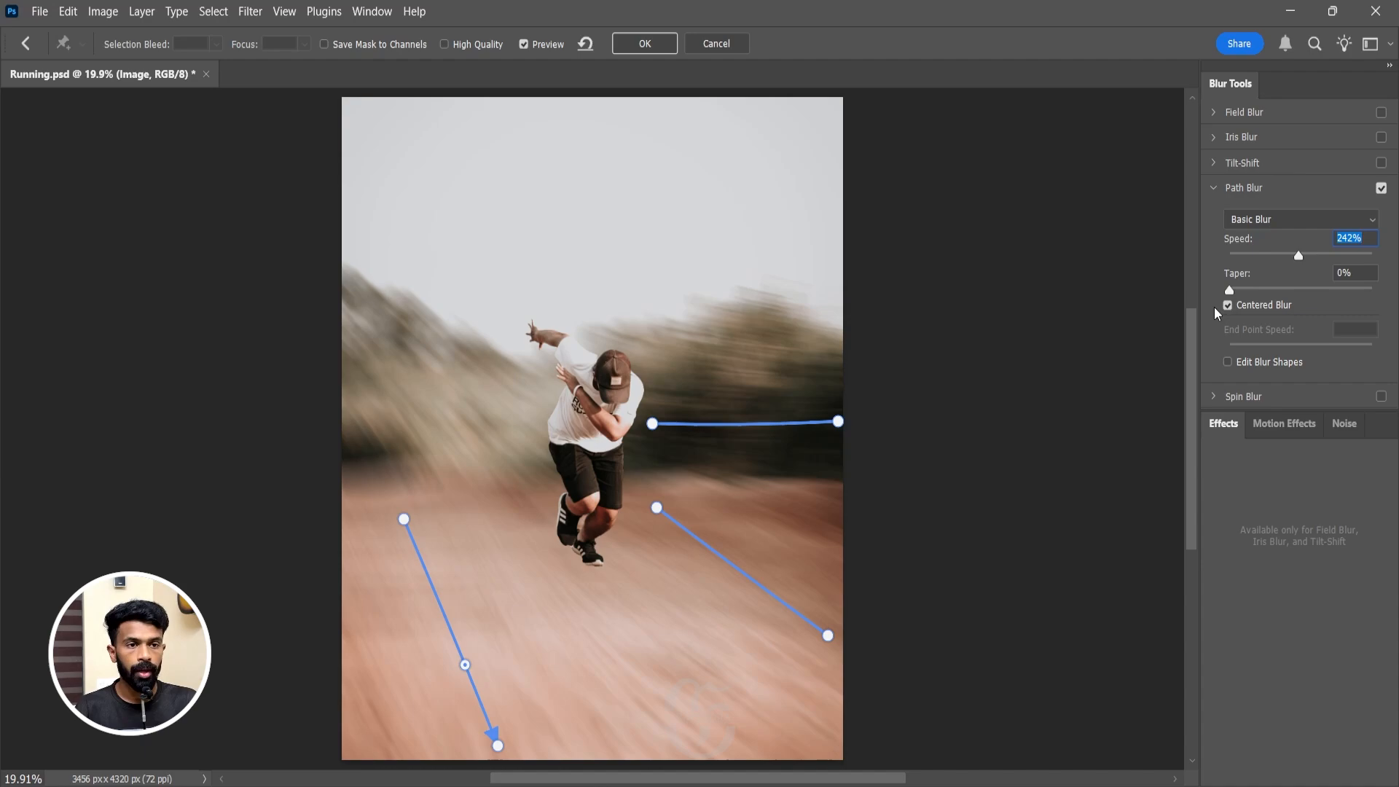
text(60)
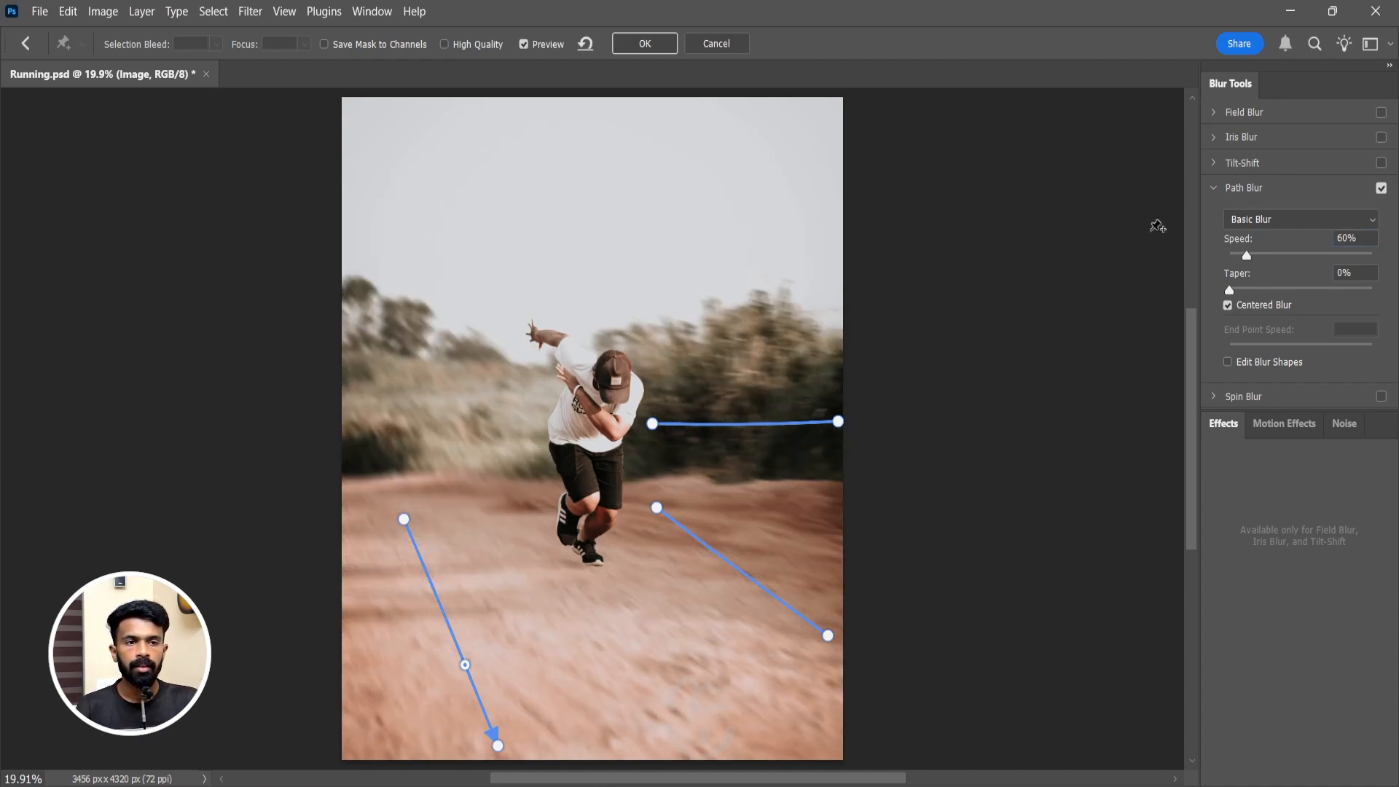
click(644, 45)
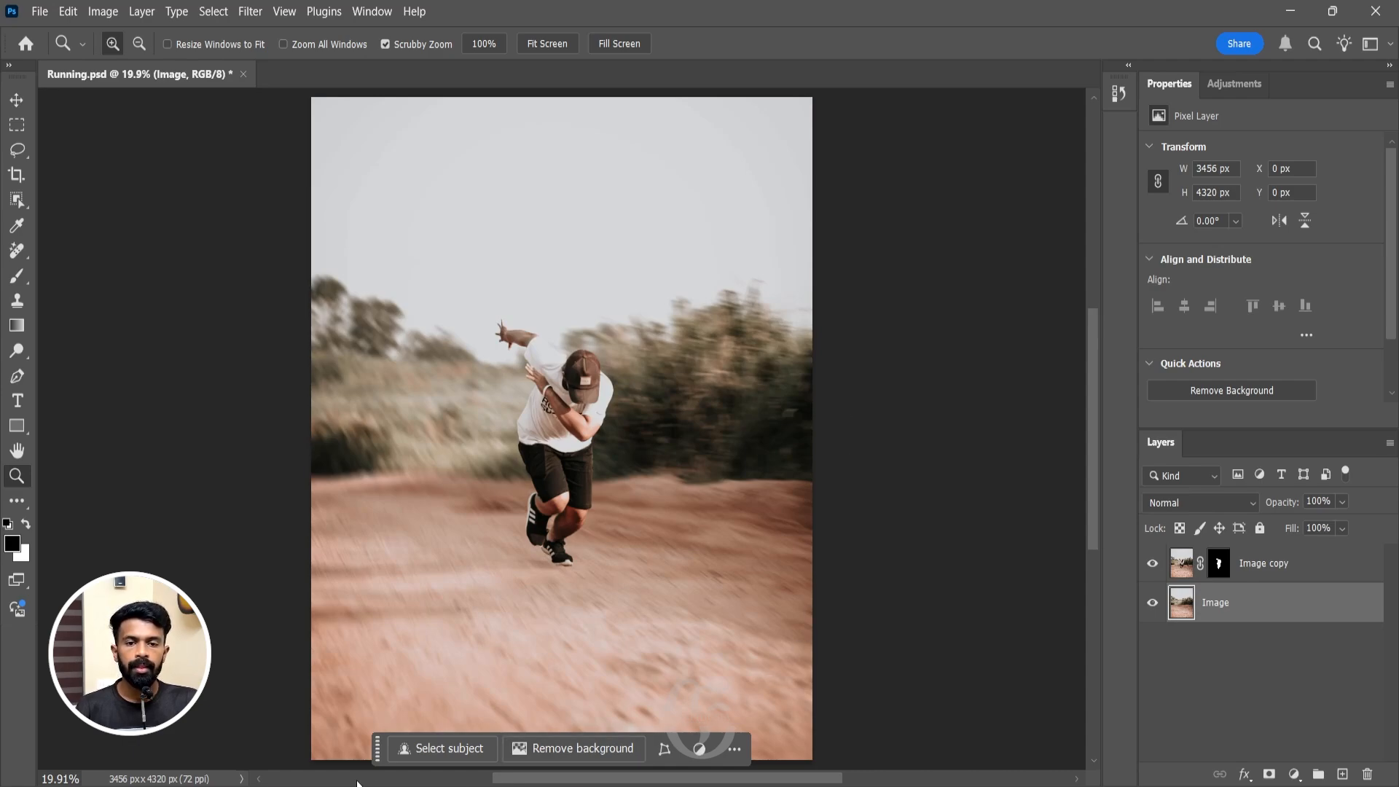
Move the contextual task bar off the image to beside the photo's lower right edge.
drag(387, 750, 857, 698)
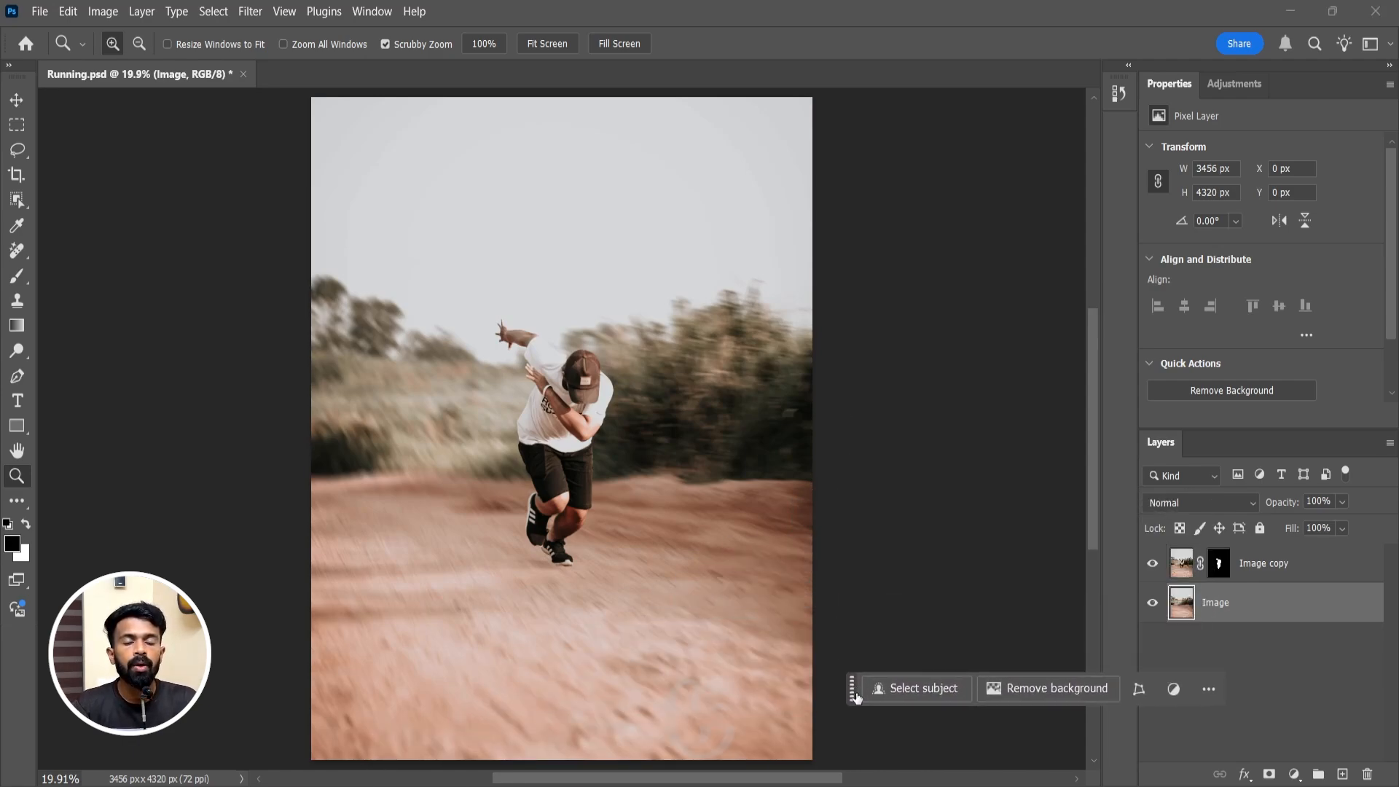